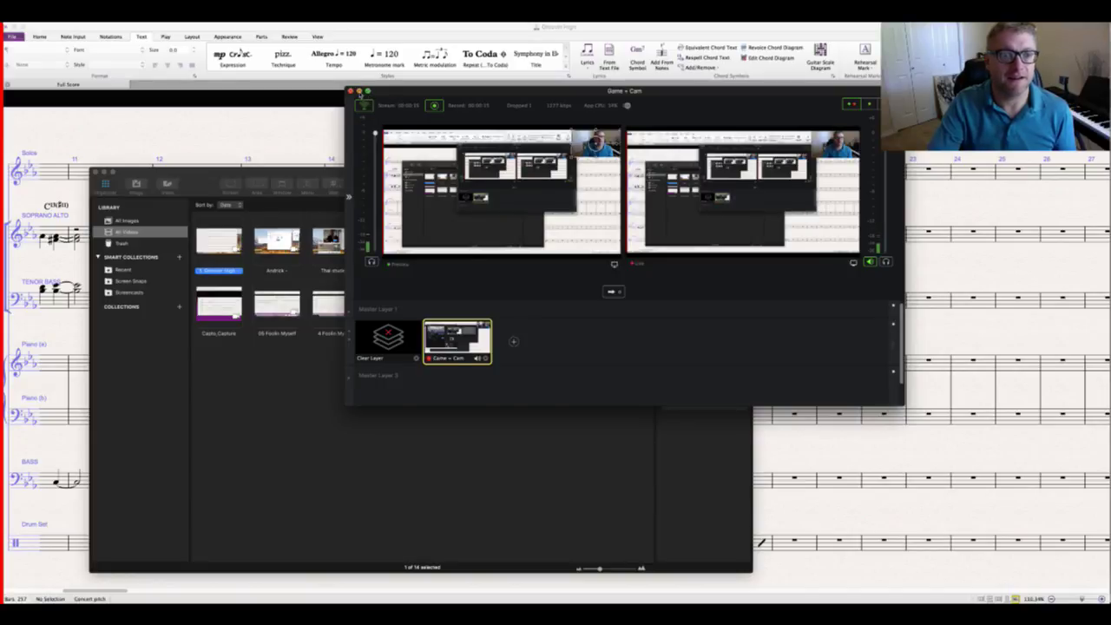
Step: Minimize the streaming control window and the video library window, and bring the score window to the front
click(360, 91)
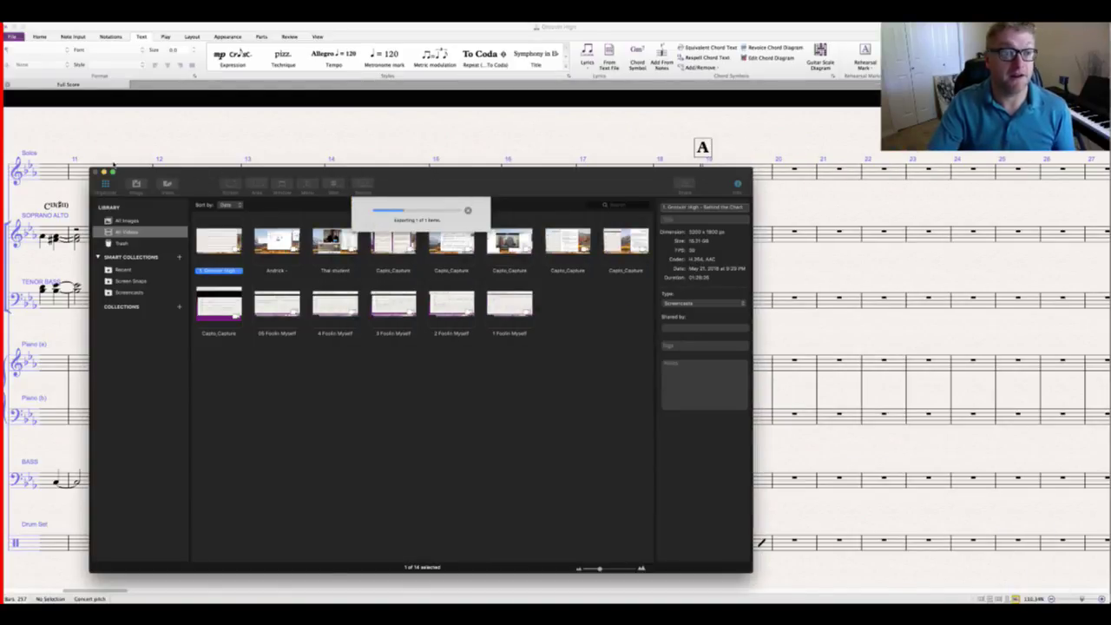
click(105, 172)
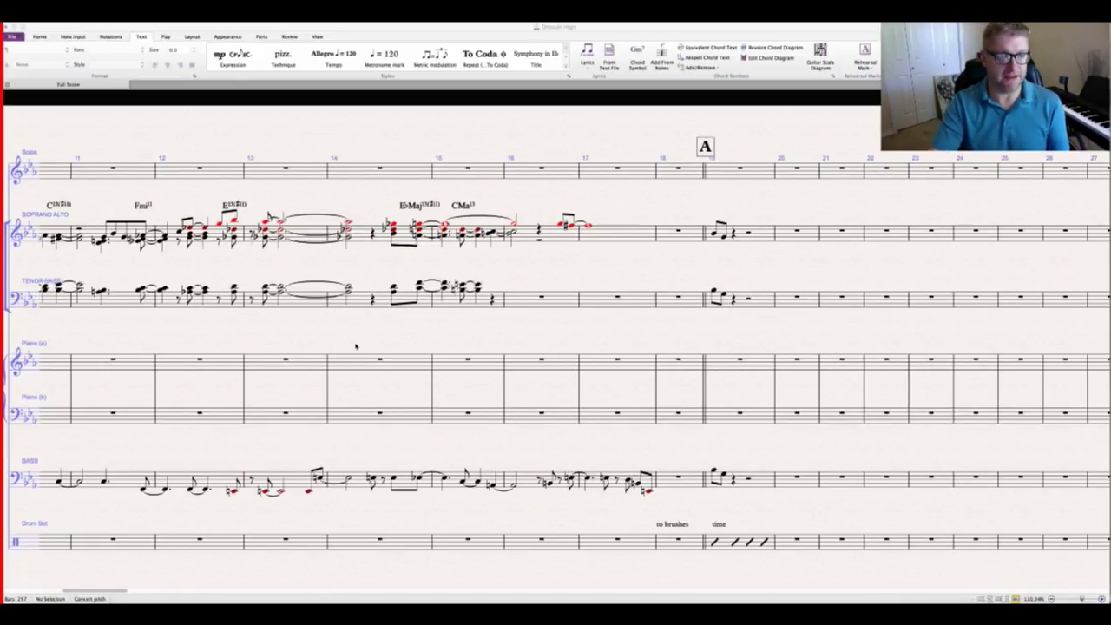
key(shift+p)
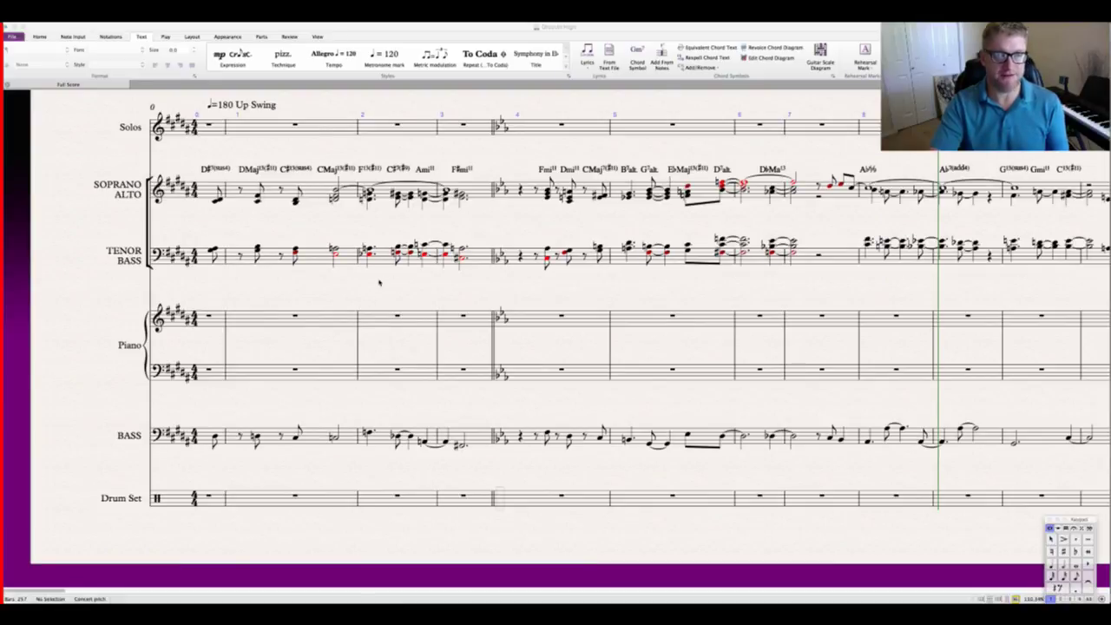
click(356, 302)
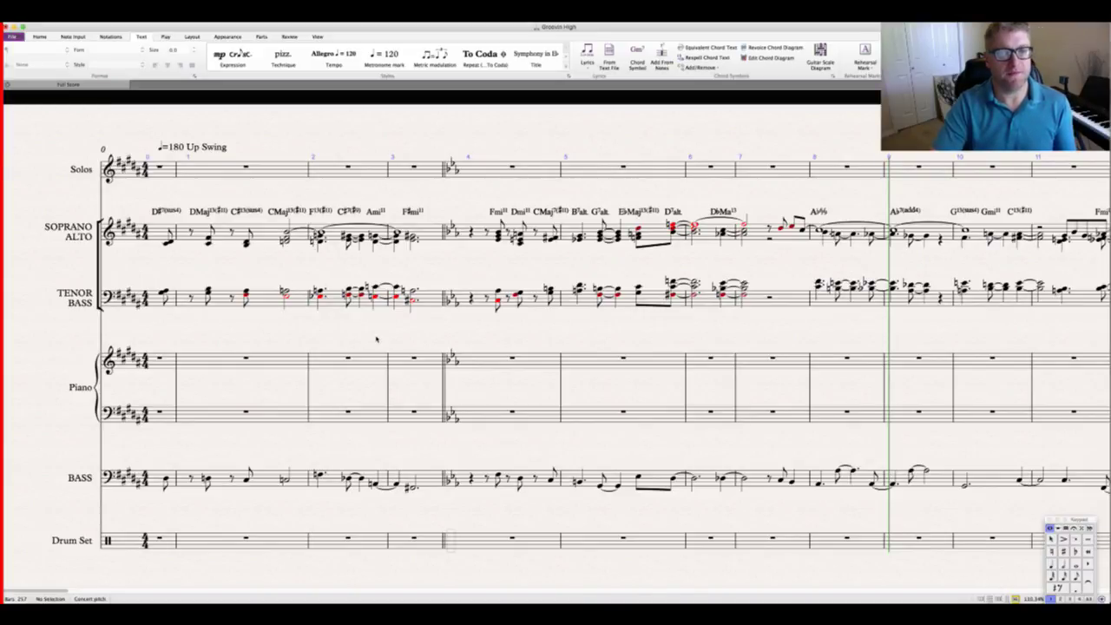
Step: Look through the vocal and bass parts from the opening bars up to rehearsal mark A
scroll(376, 339, right, 4)
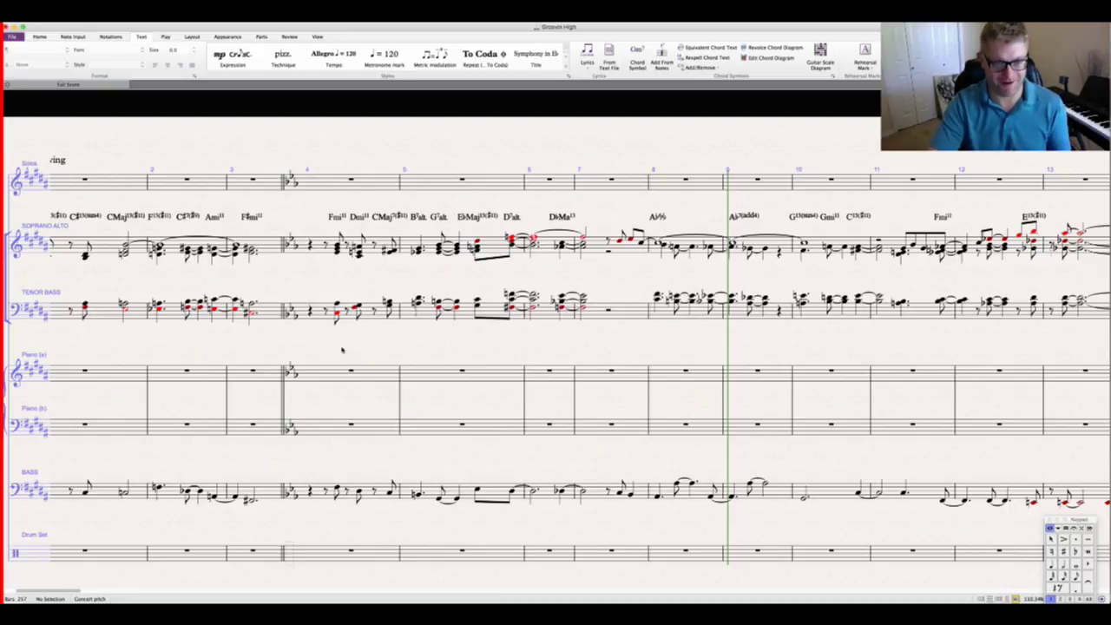
scroll(342, 349, right, 3)
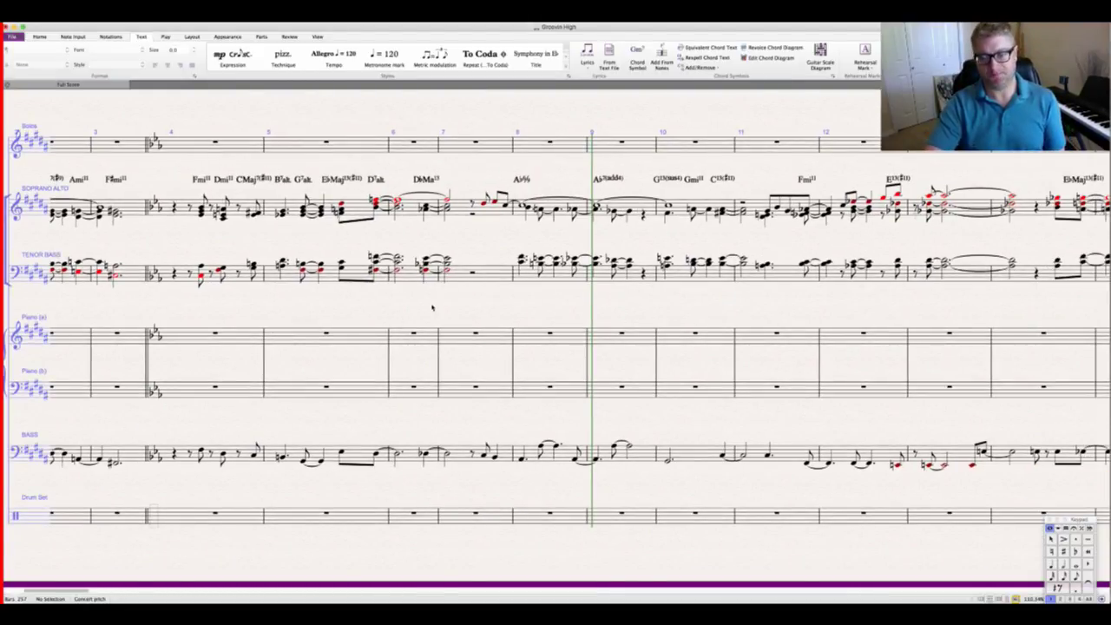
scroll(432, 306, right, 3)
scroll(432, 307, right, 4)
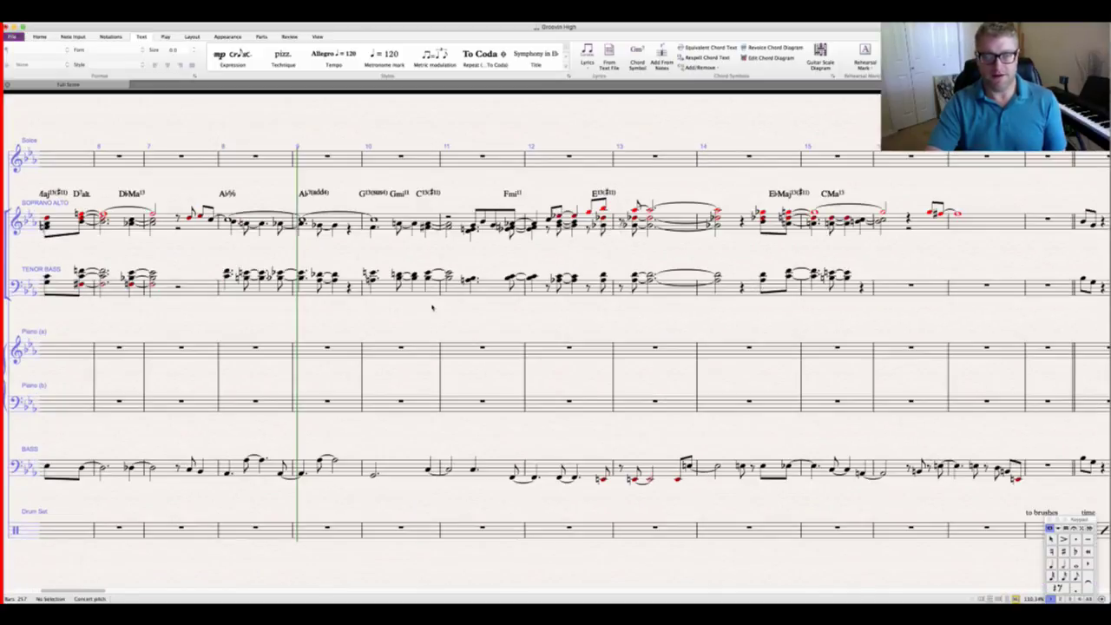
scroll(432, 307, right, 1)
scroll(432, 307, right, 6)
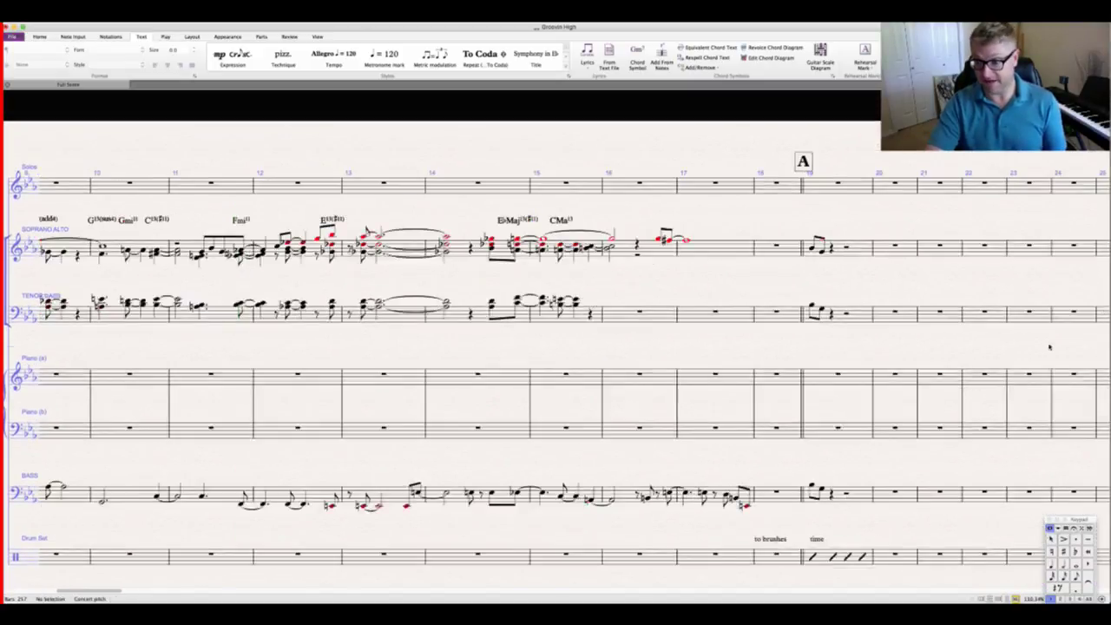
Step: Check the video export and the live stream status, and minimize both of their windows again
key(super+shift+Escape)
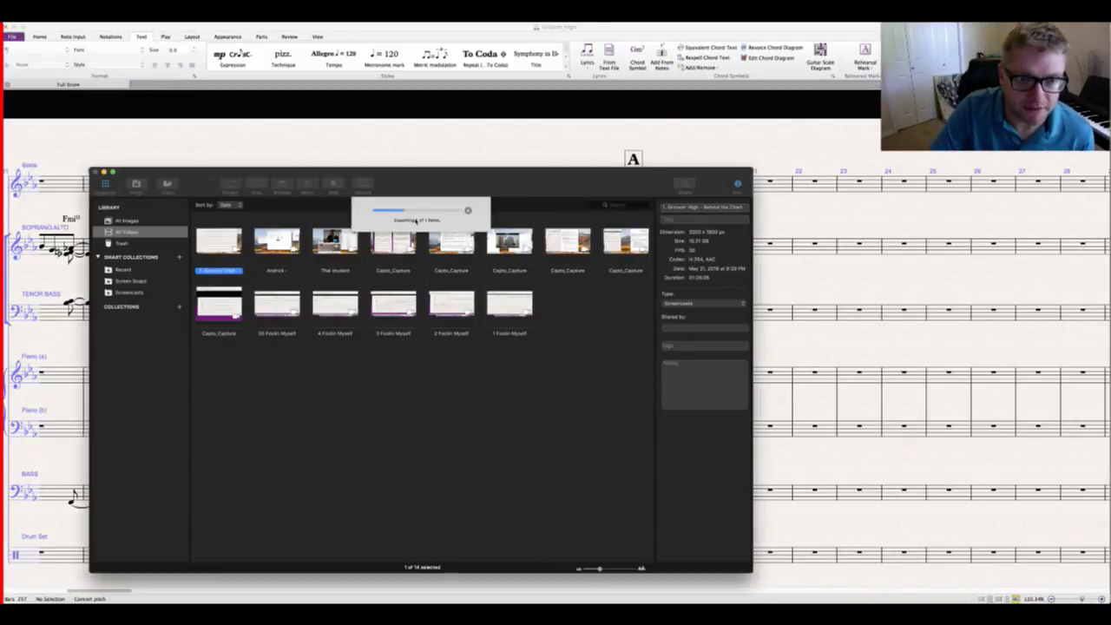
click(104, 172)
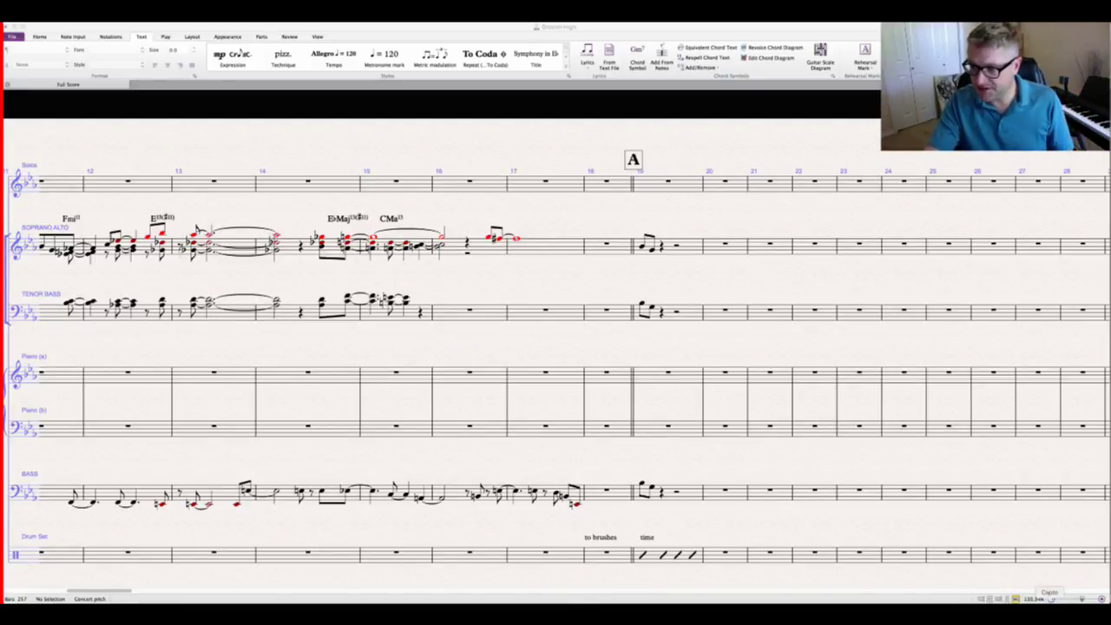
key(super+Tab)
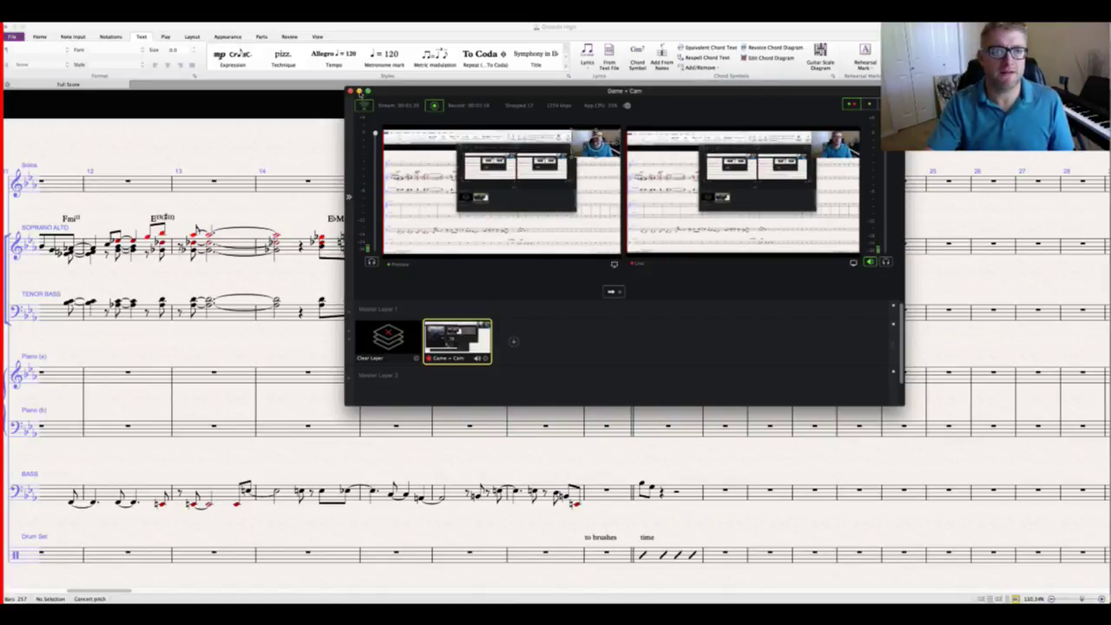
click(359, 91)
Step: Switch to Chrome, pause the live stream playback, and minimize the browser window after making it shorter
click(993, 601)
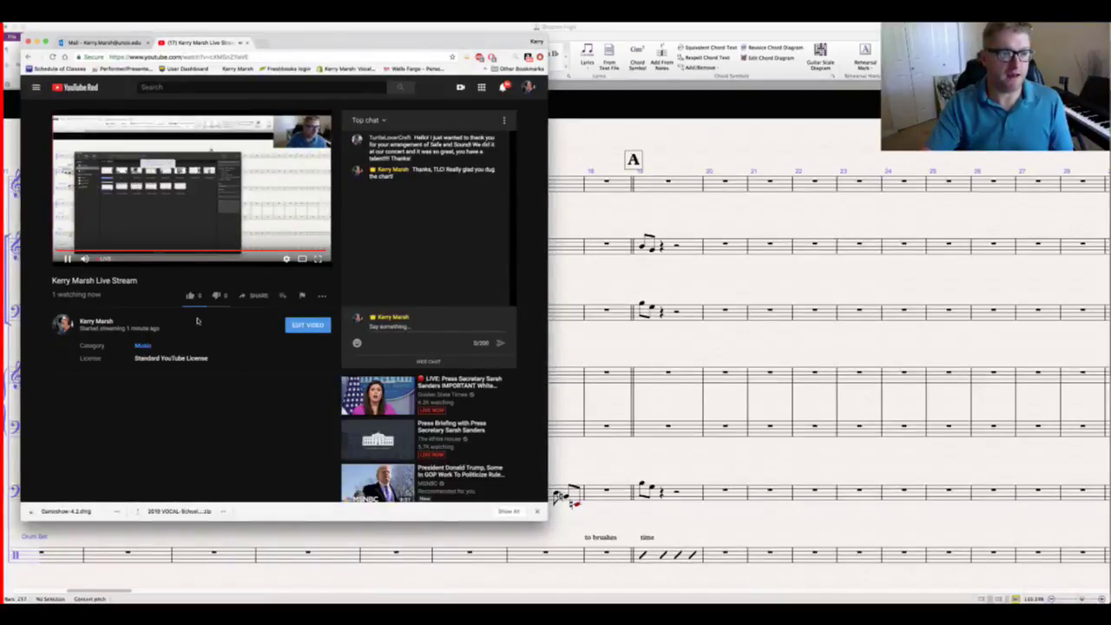
click(61, 239)
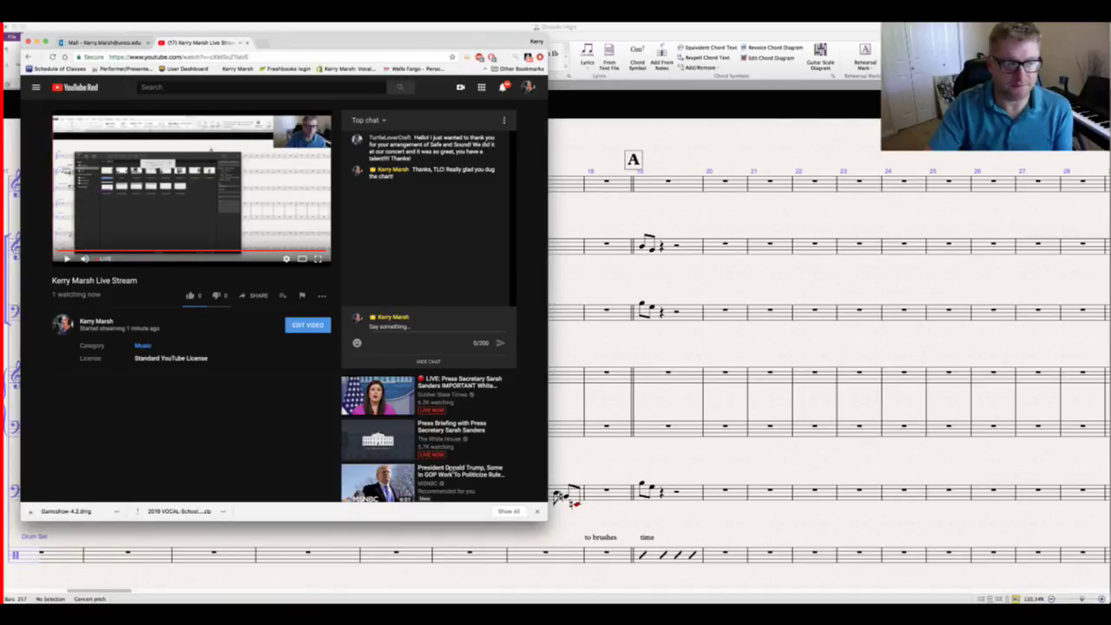
drag(546, 524, 581, 373)
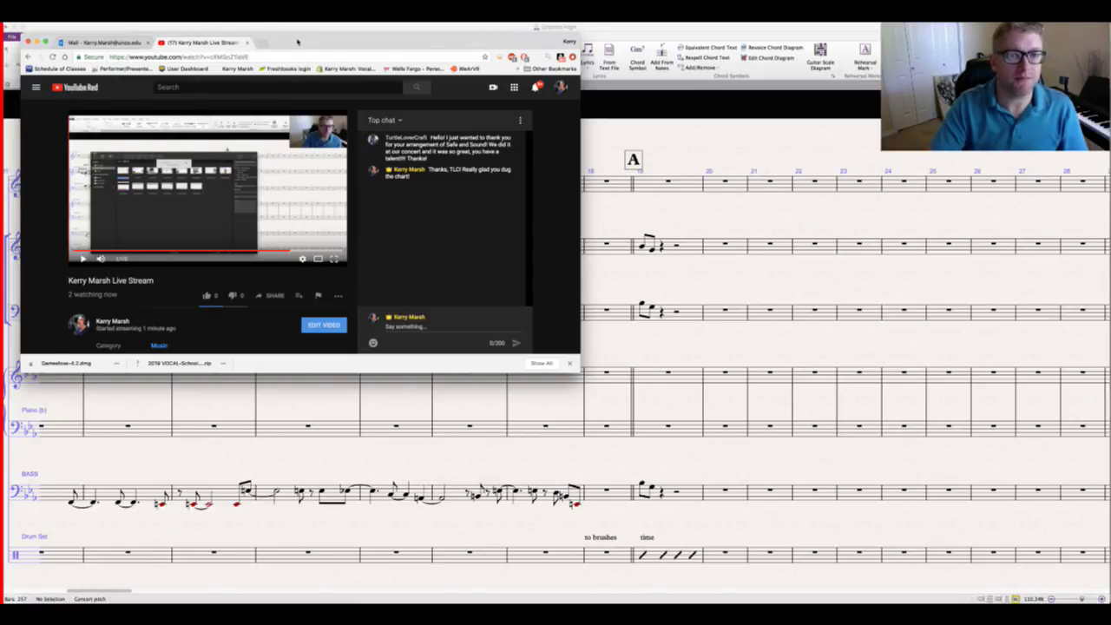
drag(298, 41, 427, 155)
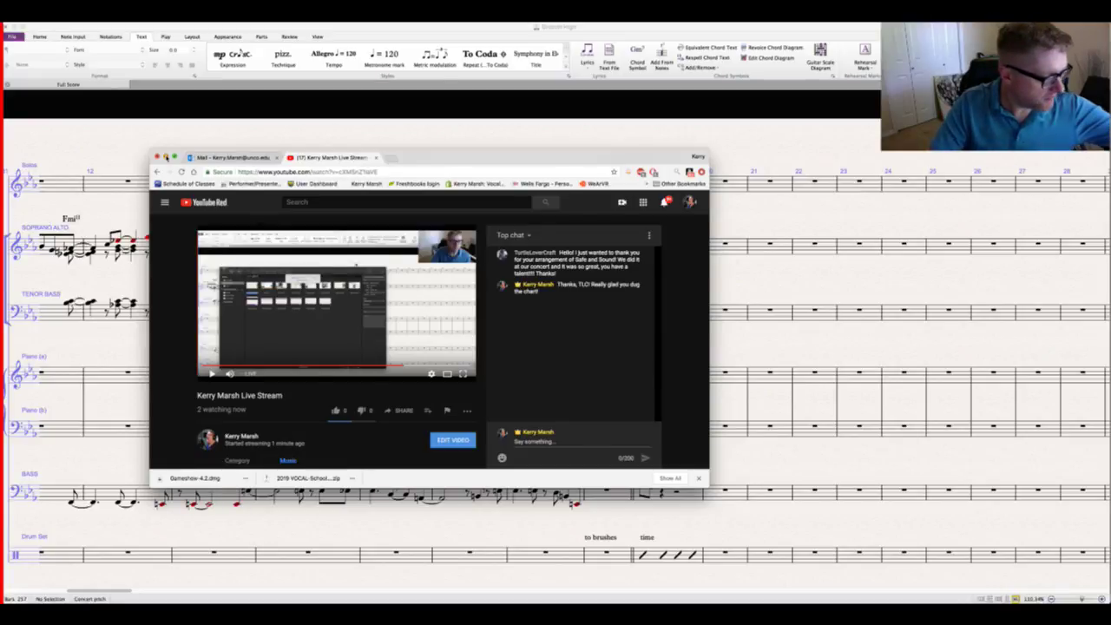
click(166, 158)
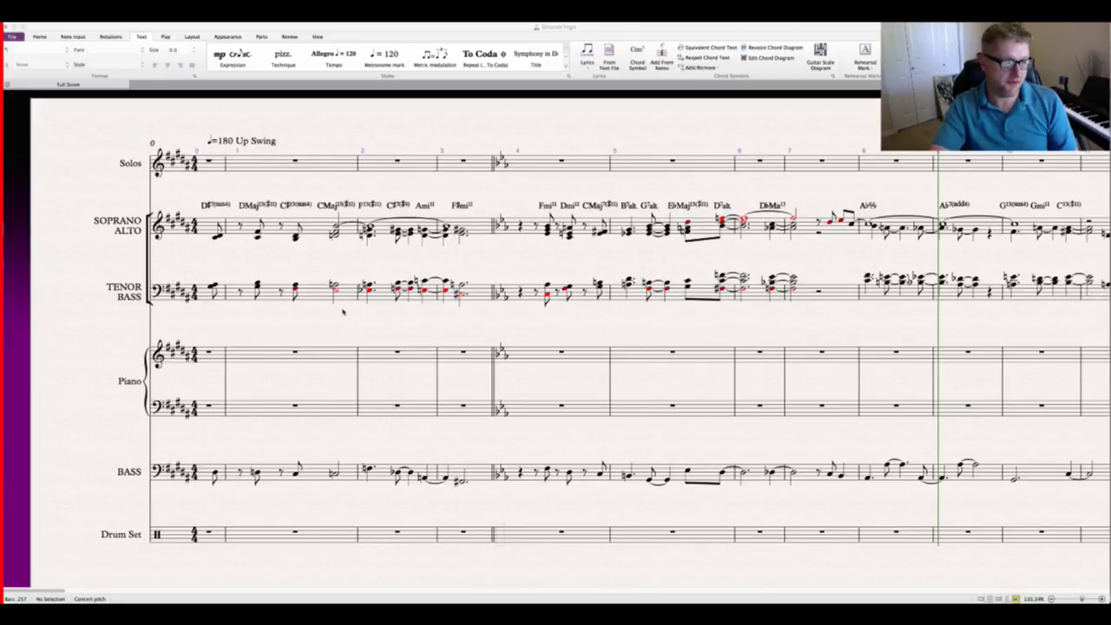
Step: Review the introduction of the score from the pickup bar through bar 18 and return to the opening
scroll(343, 311, up, 1)
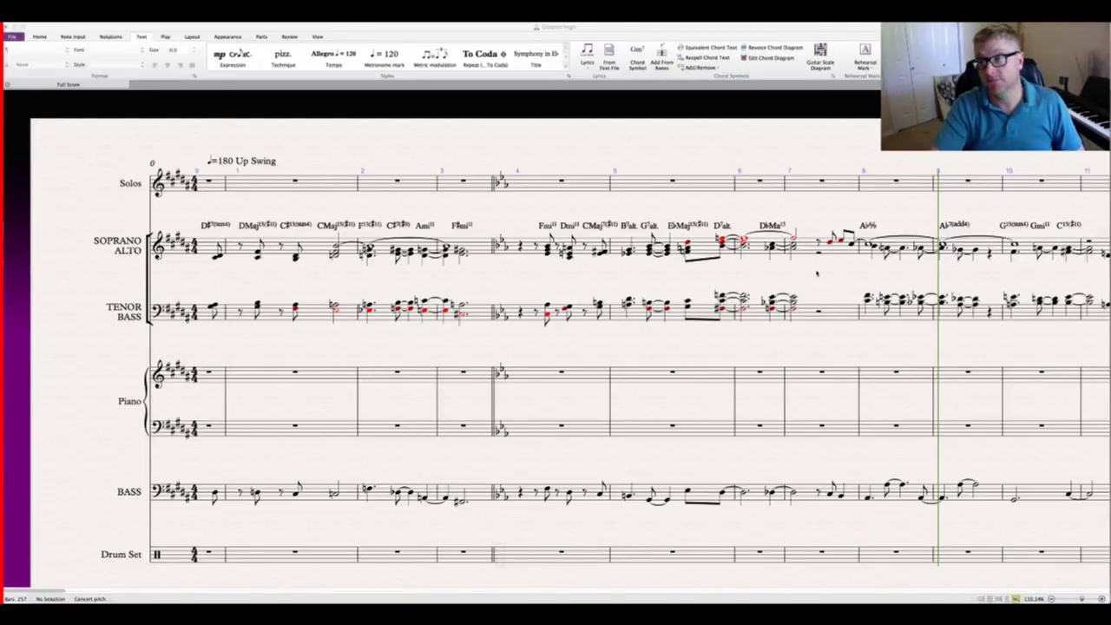
scroll(816, 273, right, 10)
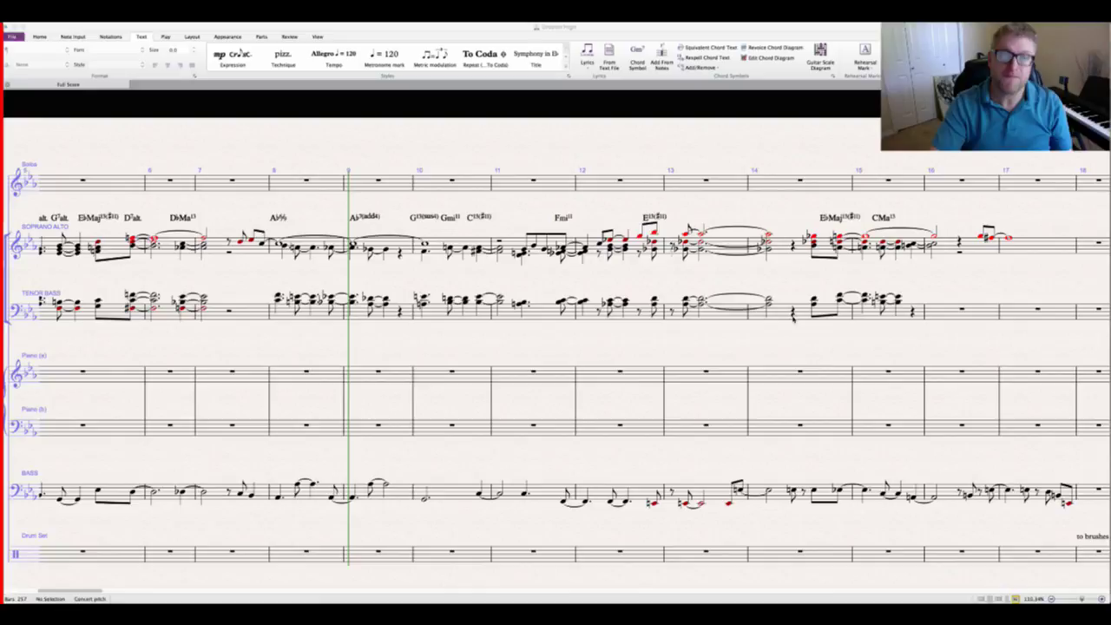
scroll(793, 315, left, 10)
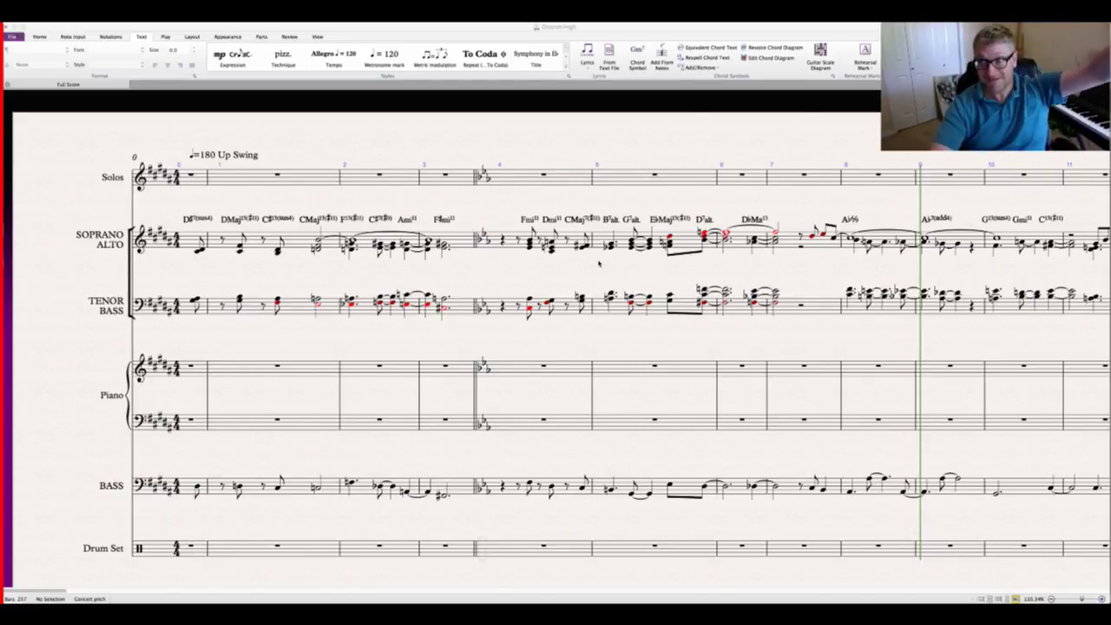
scroll(887, 324, right, 3)
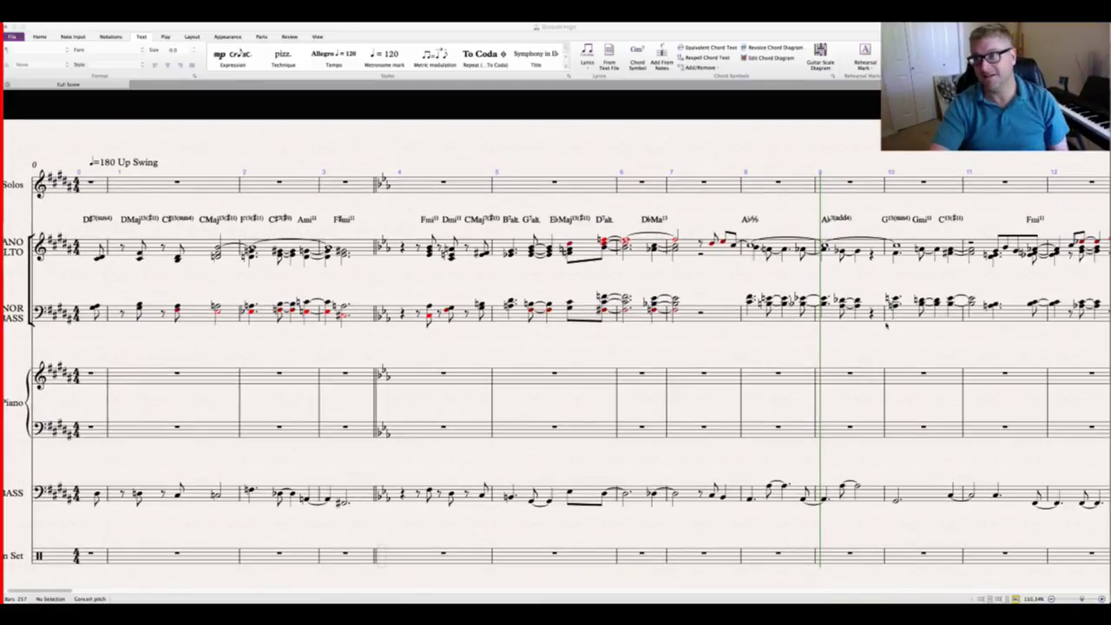
scroll(887, 324, right, 1)
Step: Nudge the A♭7(add4) chord symbol above bar 9 slightly to the right of the playback line
click(864, 327)
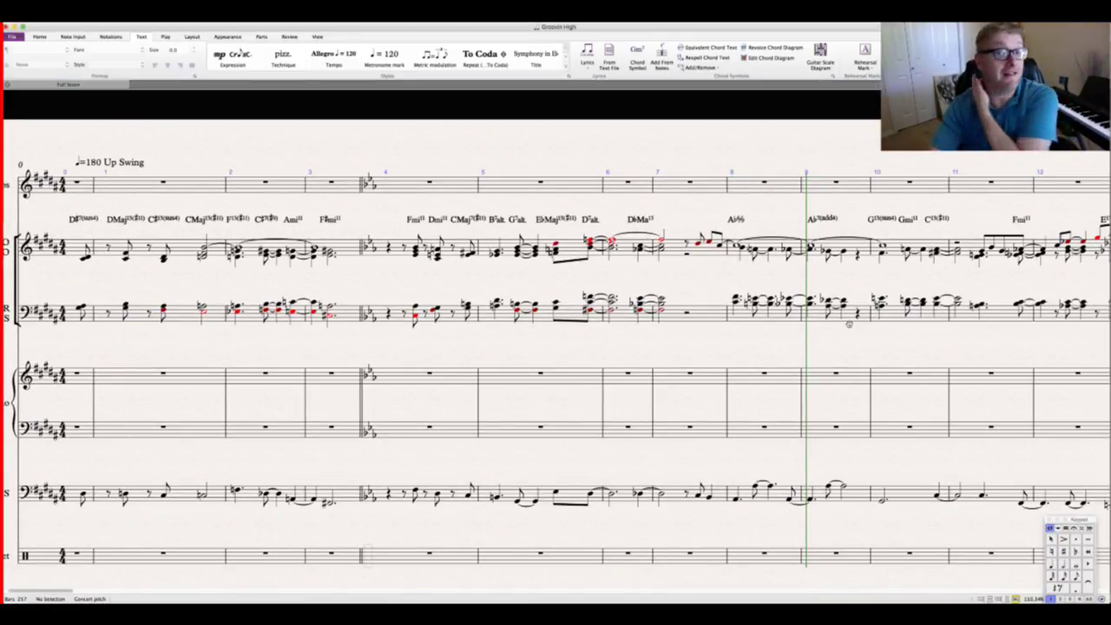
scroll(850, 323, right, 2)
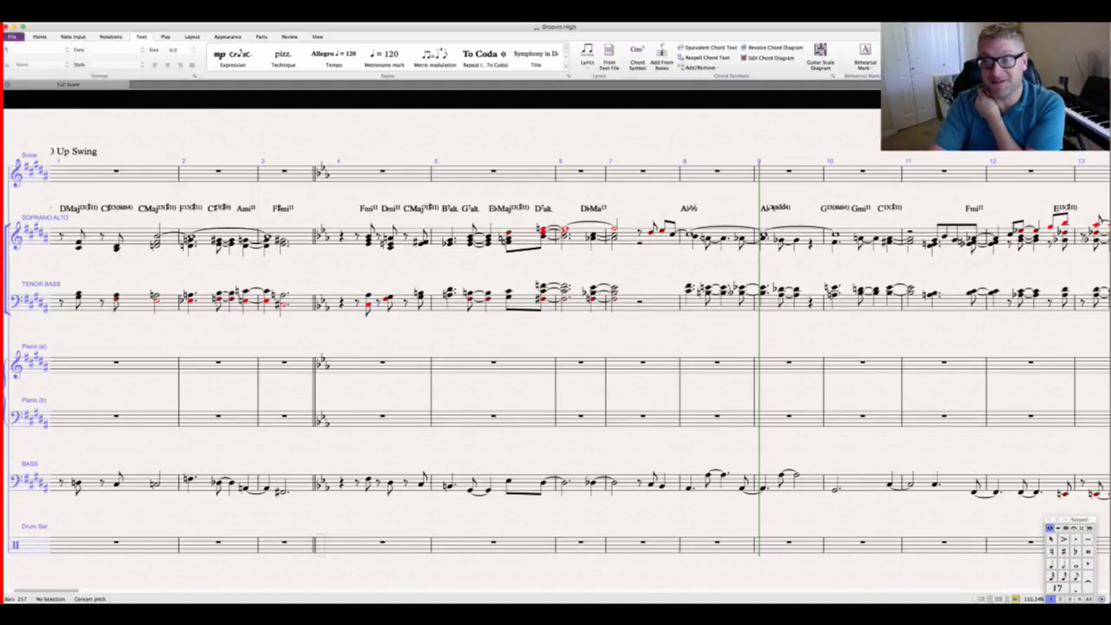
click(774, 209)
mouse_move(774, 209)
mouse_down()
mouse_move(763, 210)
mouse_move(780, 210)
mouse_up()
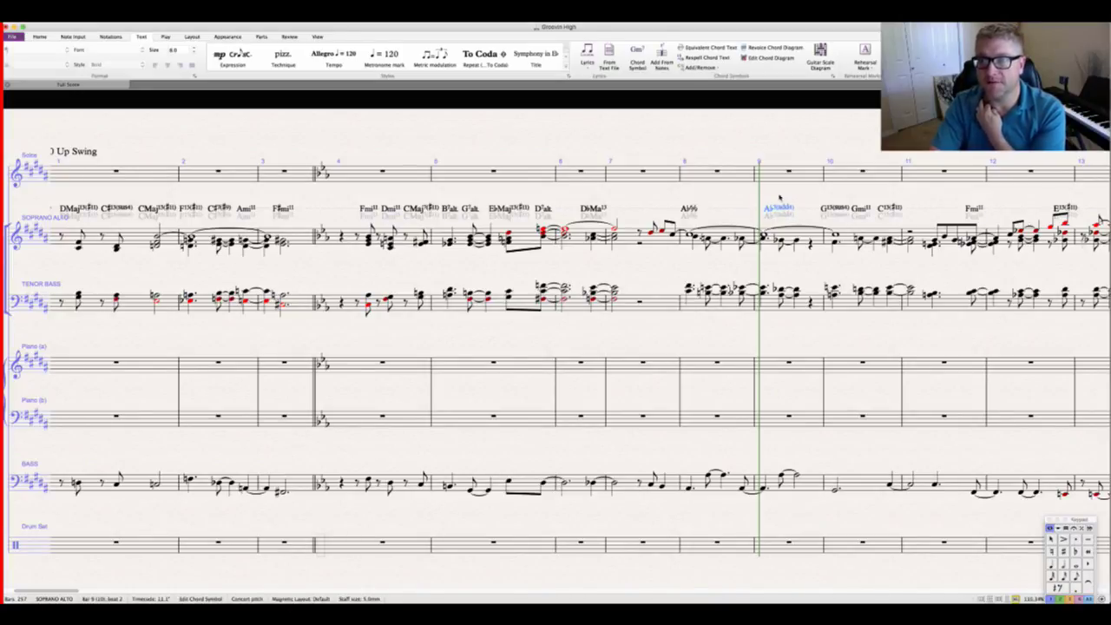
key(Escape)
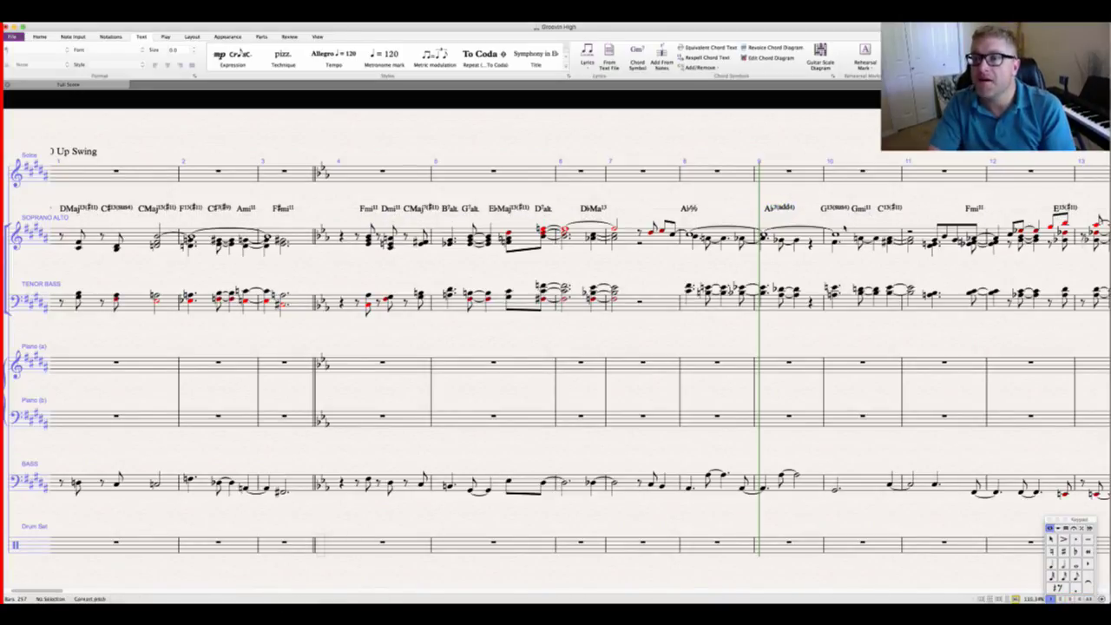
Step: Examine the voicings leading into rehearsal mark A, and return to the start of the score
scroll(556, 360, right, 5)
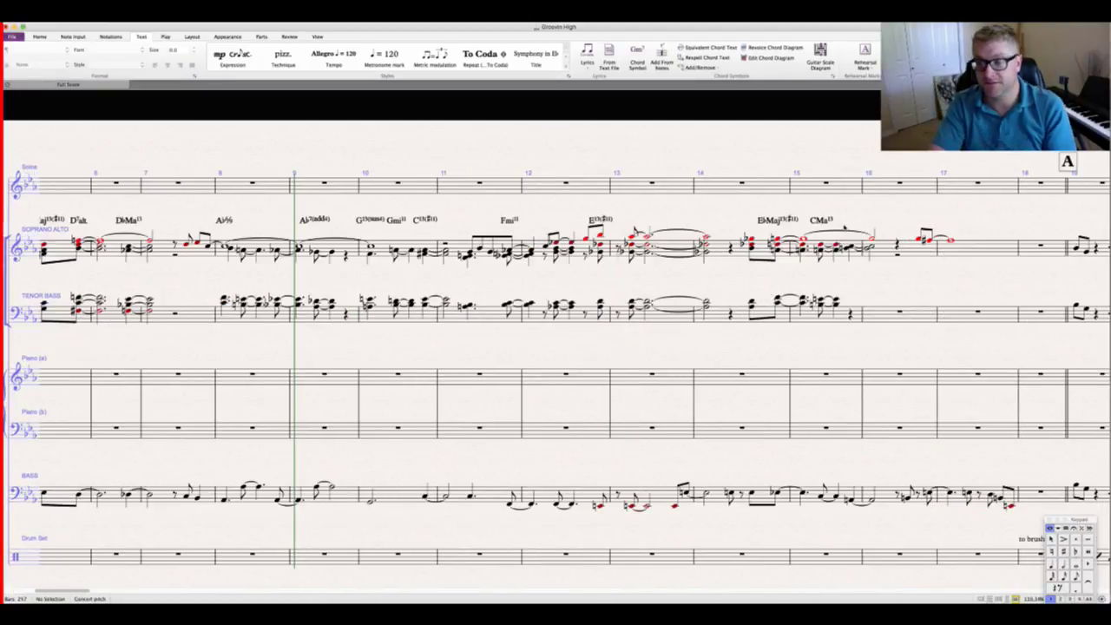
scroll(811, 265, right, 2)
scroll(780, 291, right, 1)
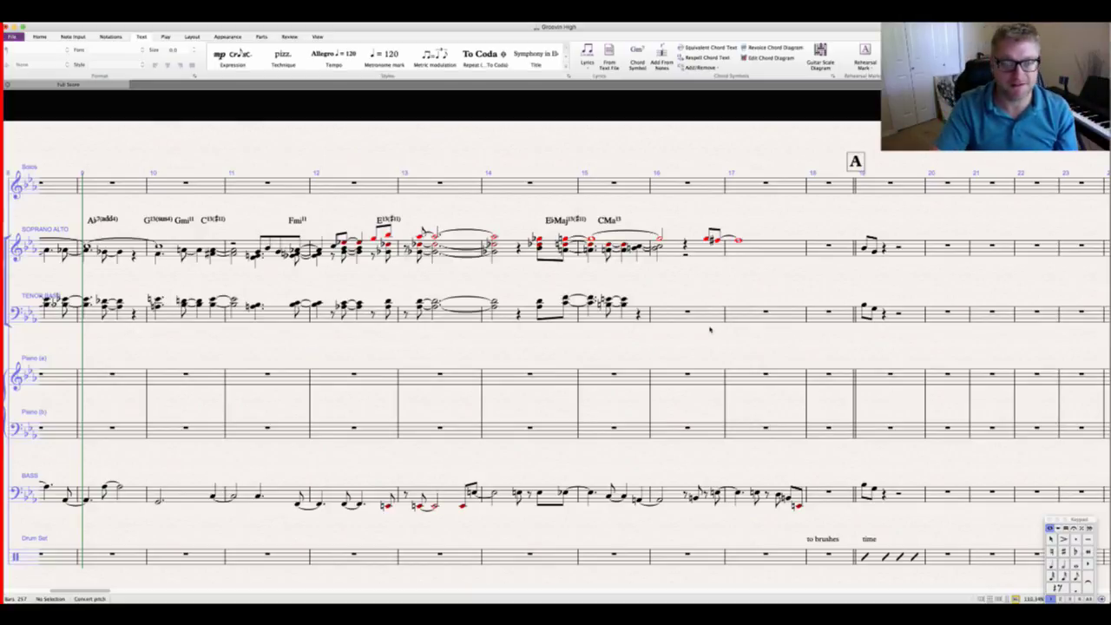
key(ctrl+Home)
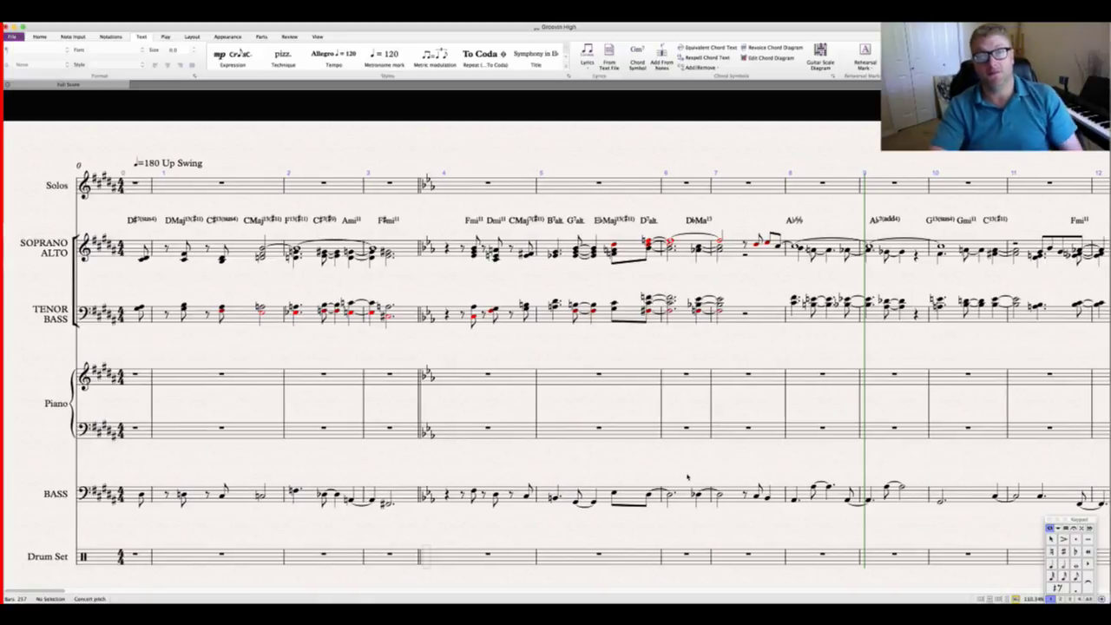
scroll(687, 477, right, 3)
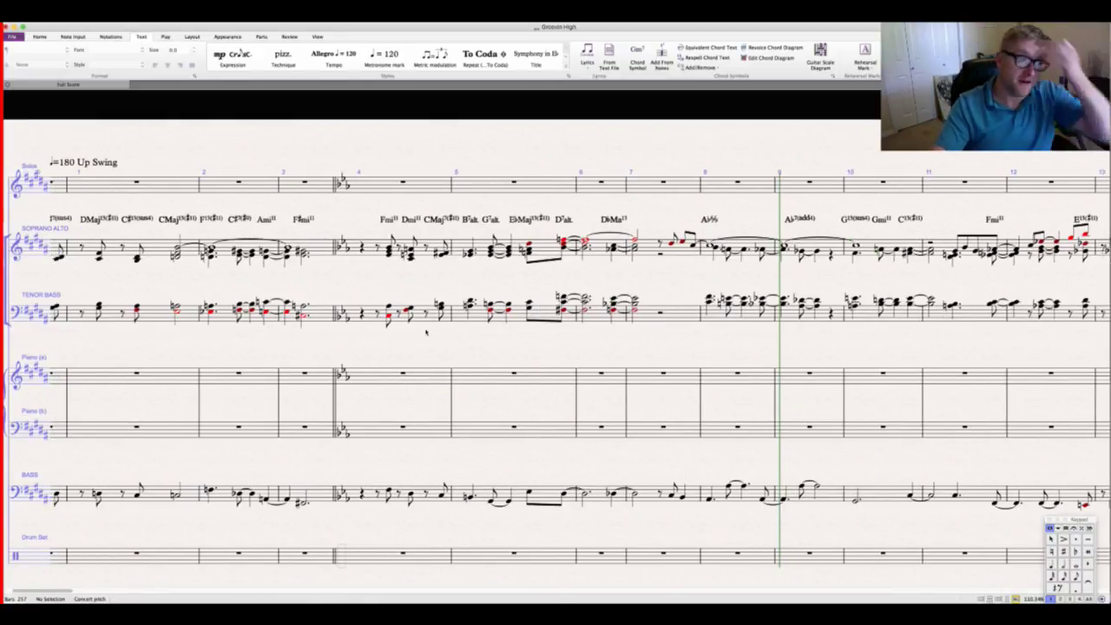
scroll(687, 477, left, 3)
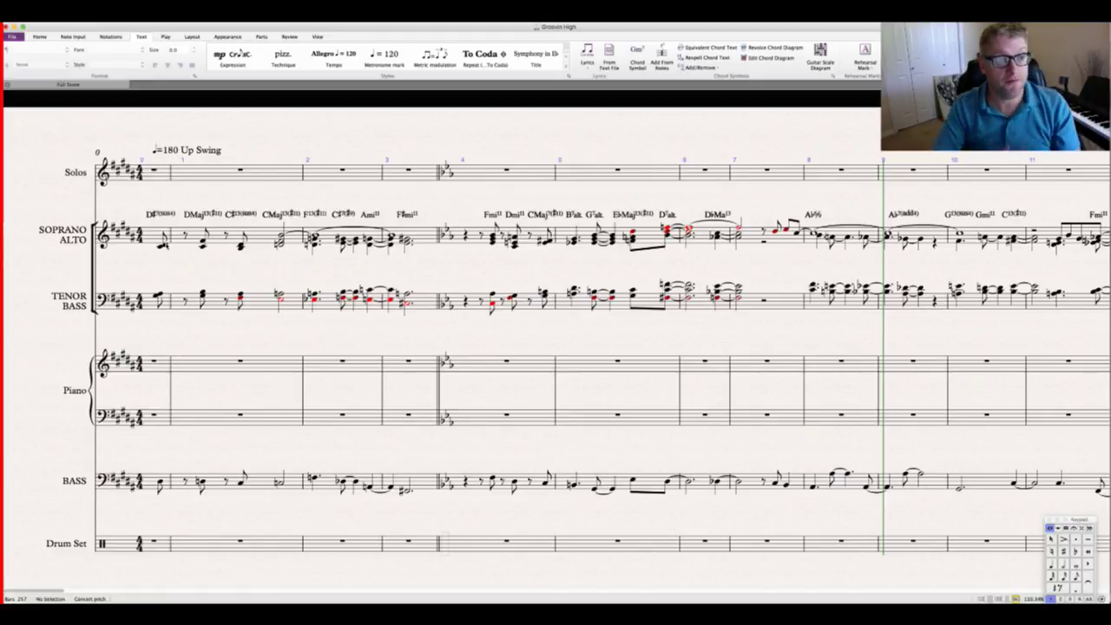
Step: Play back the score from the soprano/alto pickup note in bar 0 and stop at bar 6
click(163, 244)
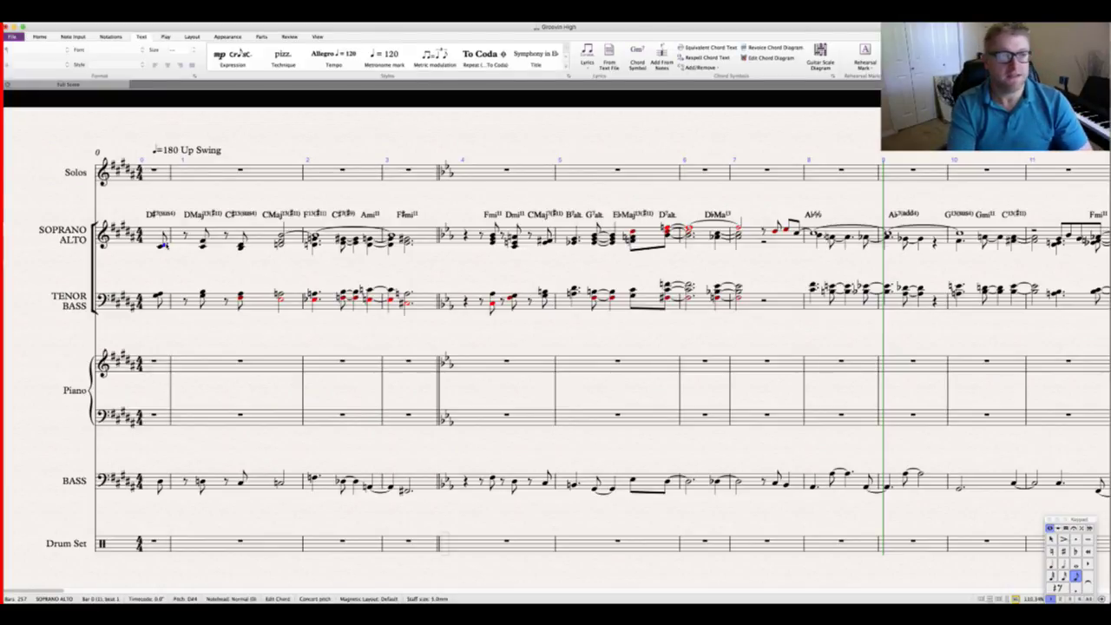
key(space)
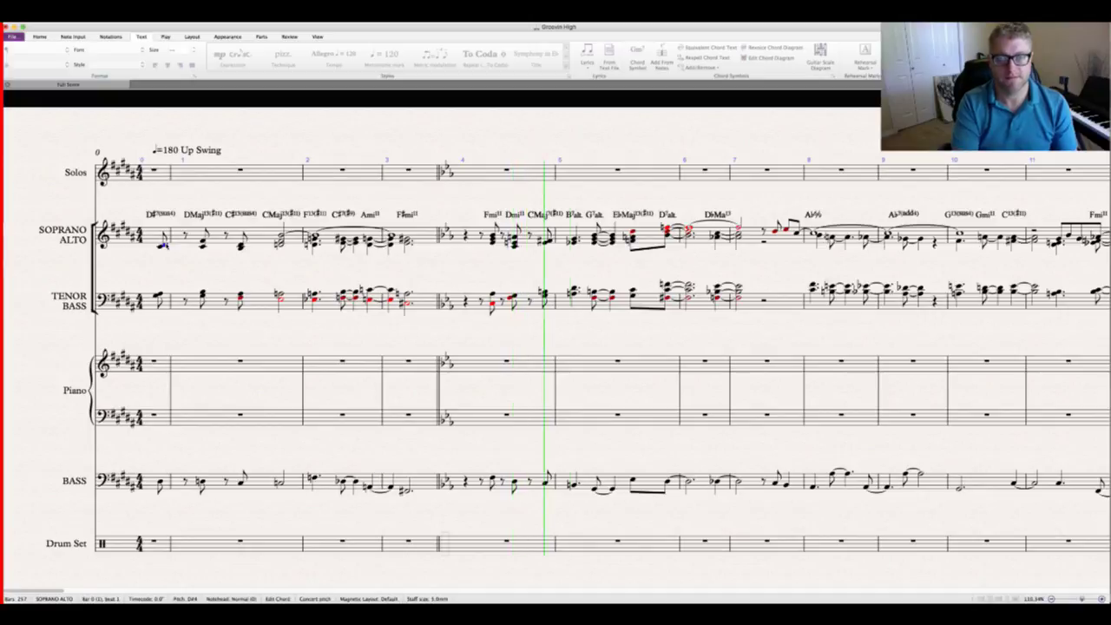
key(space)
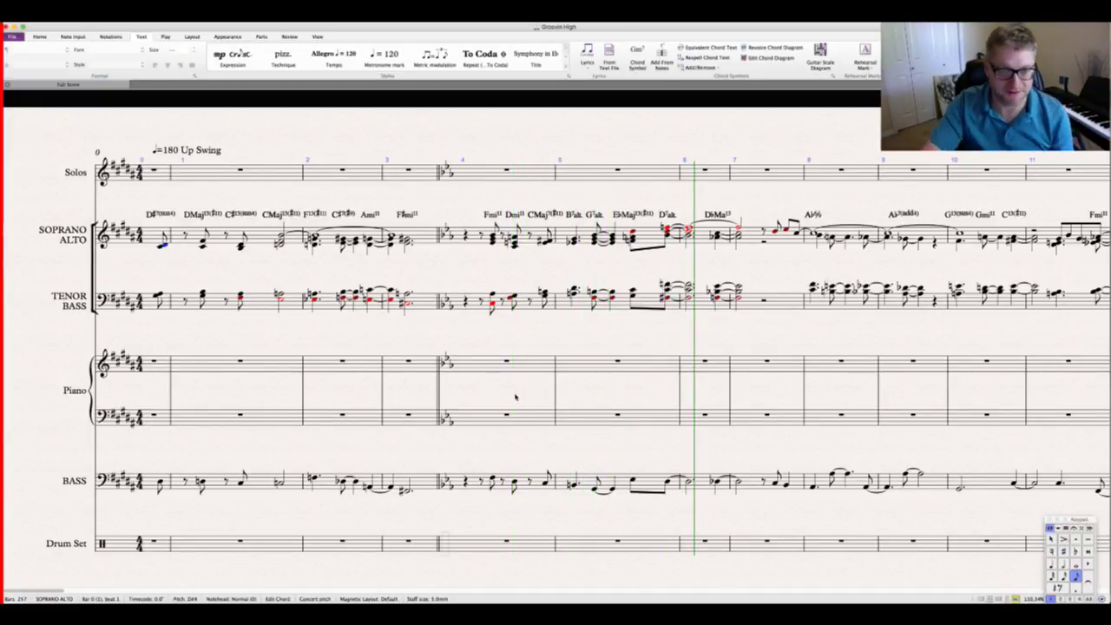
Step: Assign the General MIDI Electric Piano 1 (5) sound to the third instrument channel in the mixer and close the mixer
key(m)
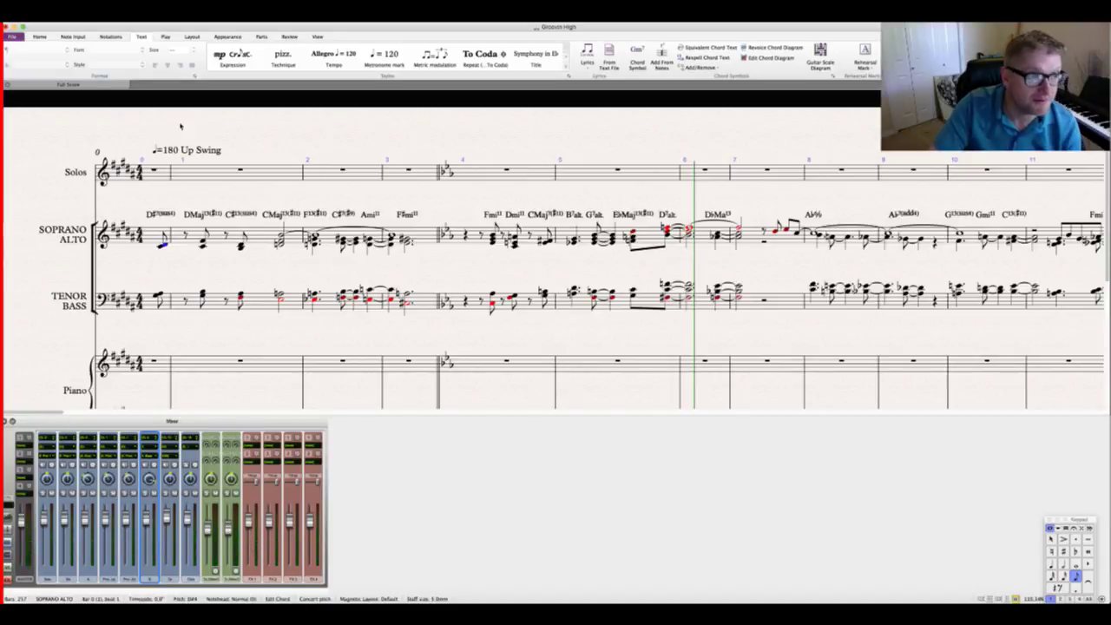
key(space)
key(space)
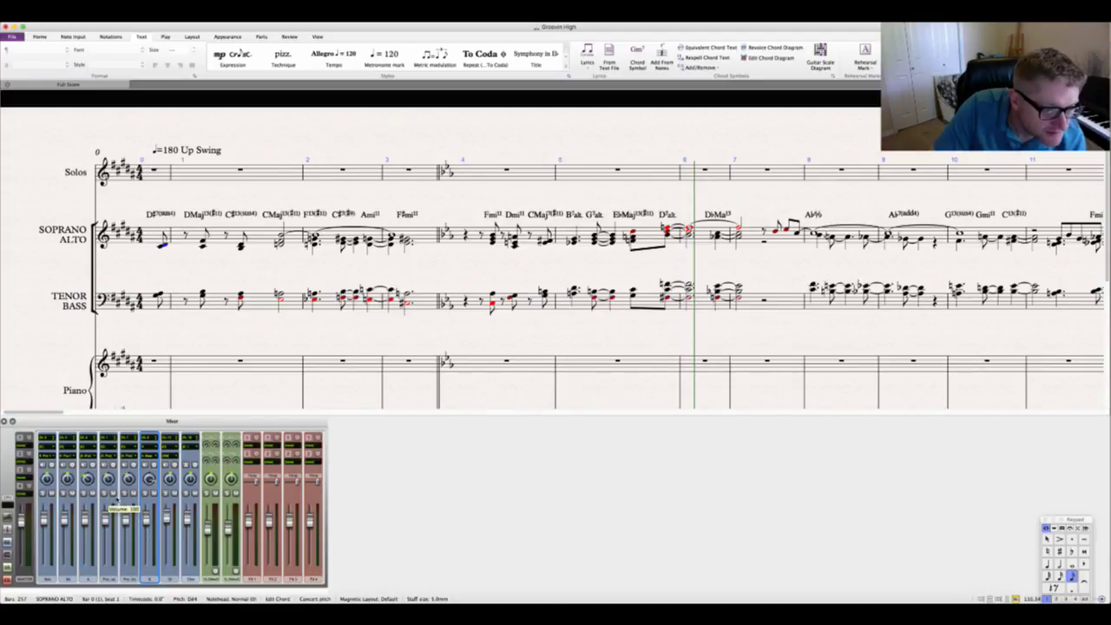
click(88, 460)
mouse_move(116, 468)
mouse_move(174, 469)
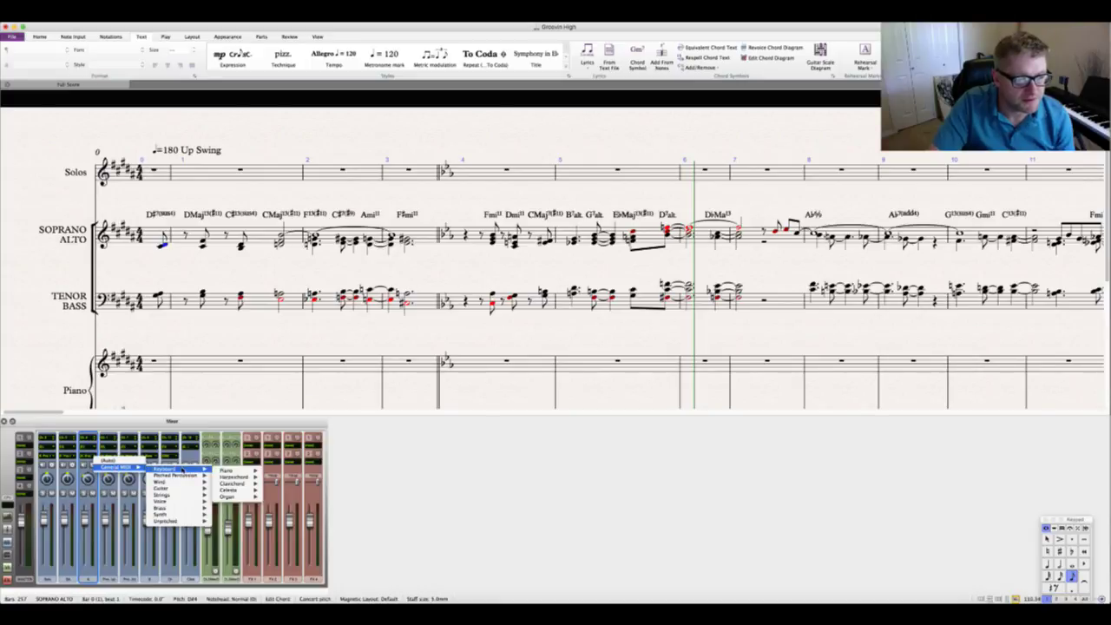
mouse_move(239, 472)
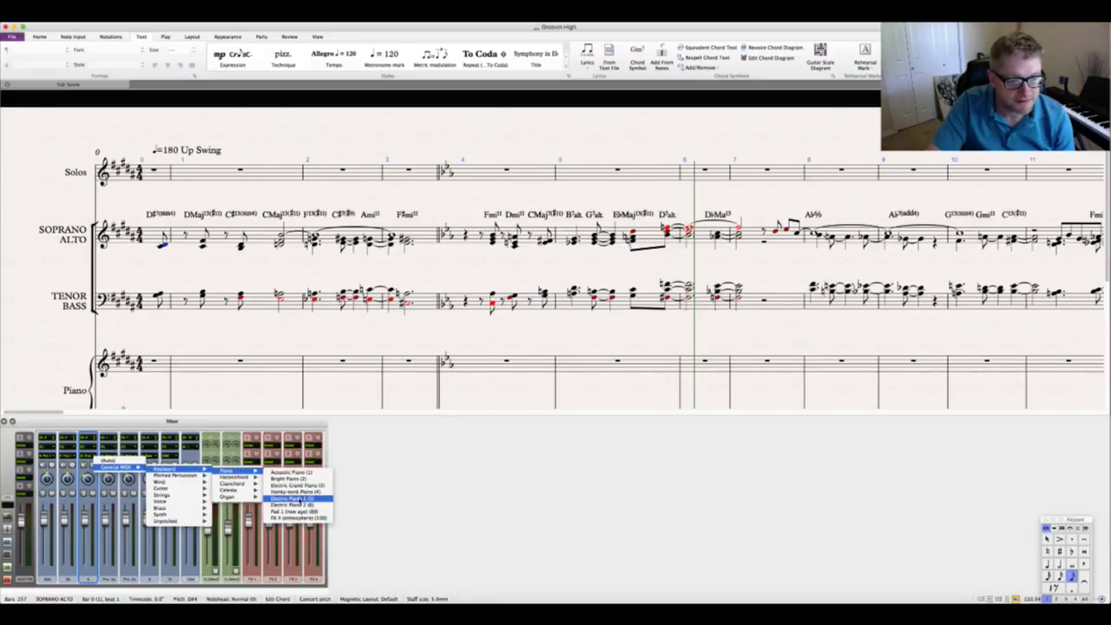
click(298, 500)
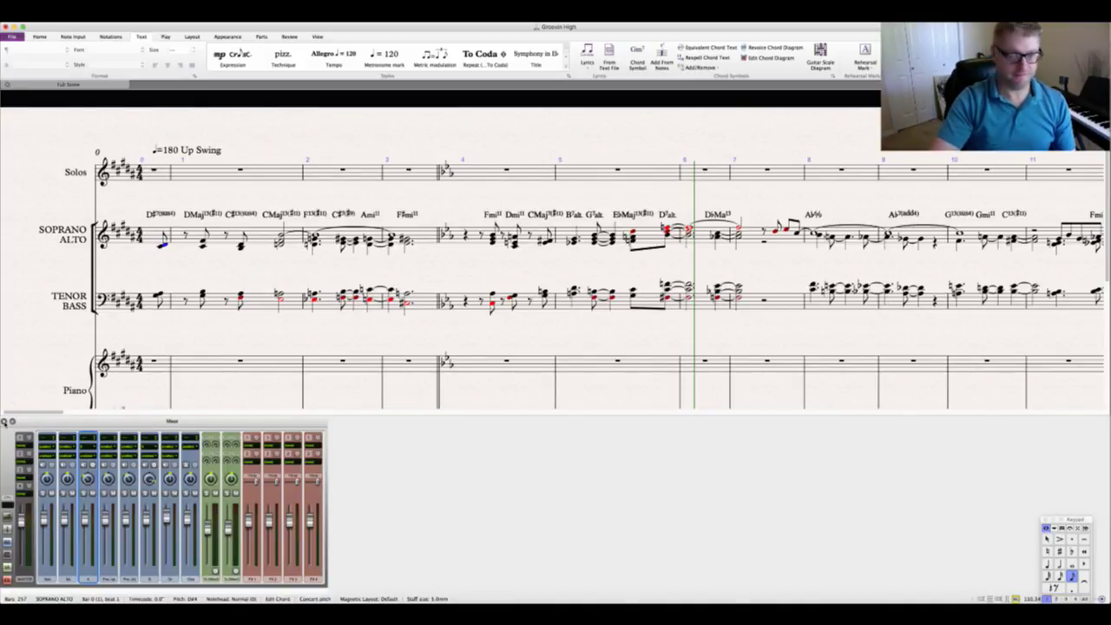
click(5, 422)
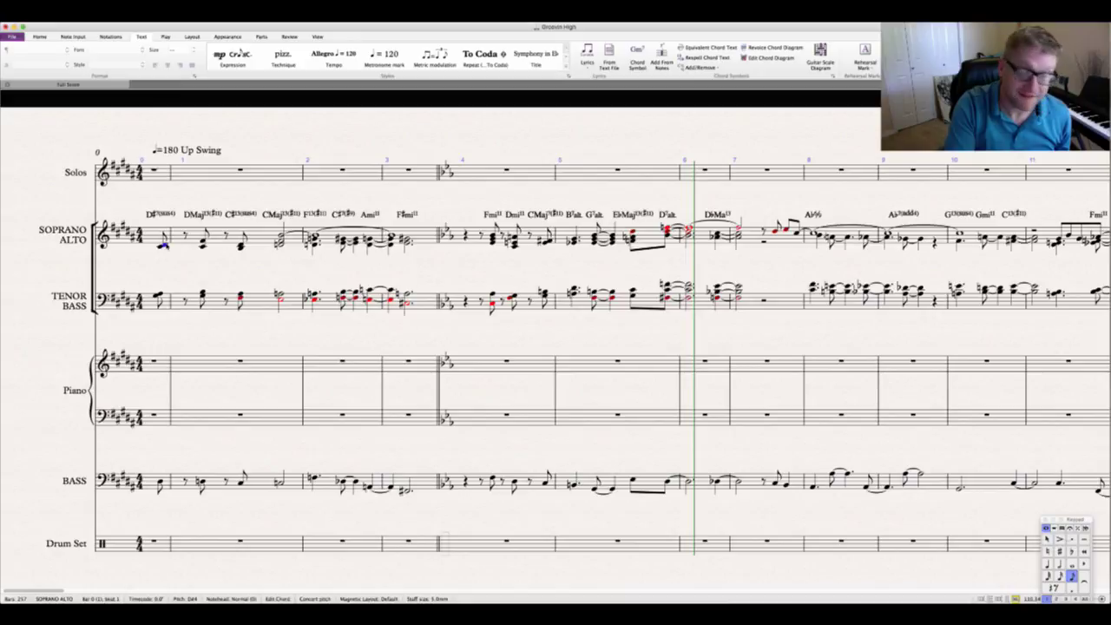
Step: Play back the introduction with the changed sound, stop in bar 19 and return to the bars before rehearsal mark A
key(space)
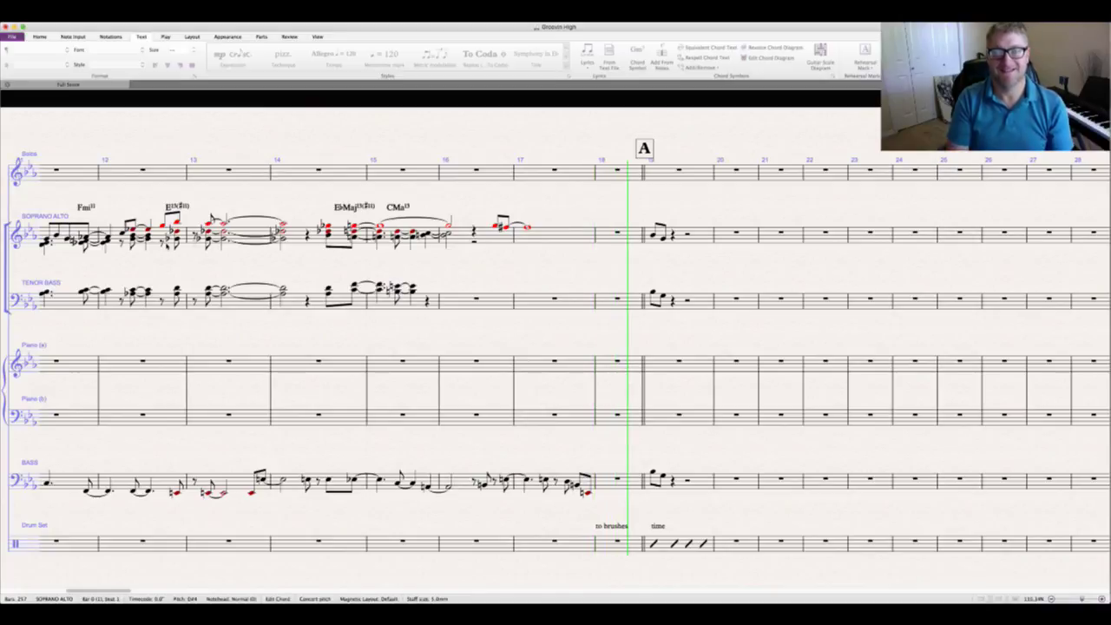
key(space)
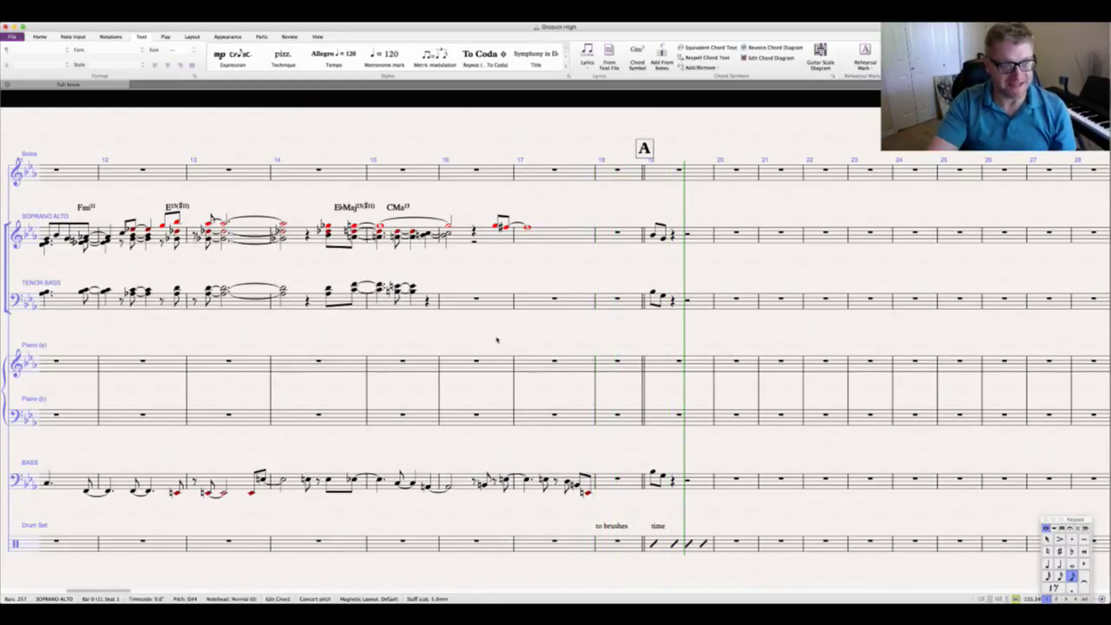
scroll(497, 340, left, 5)
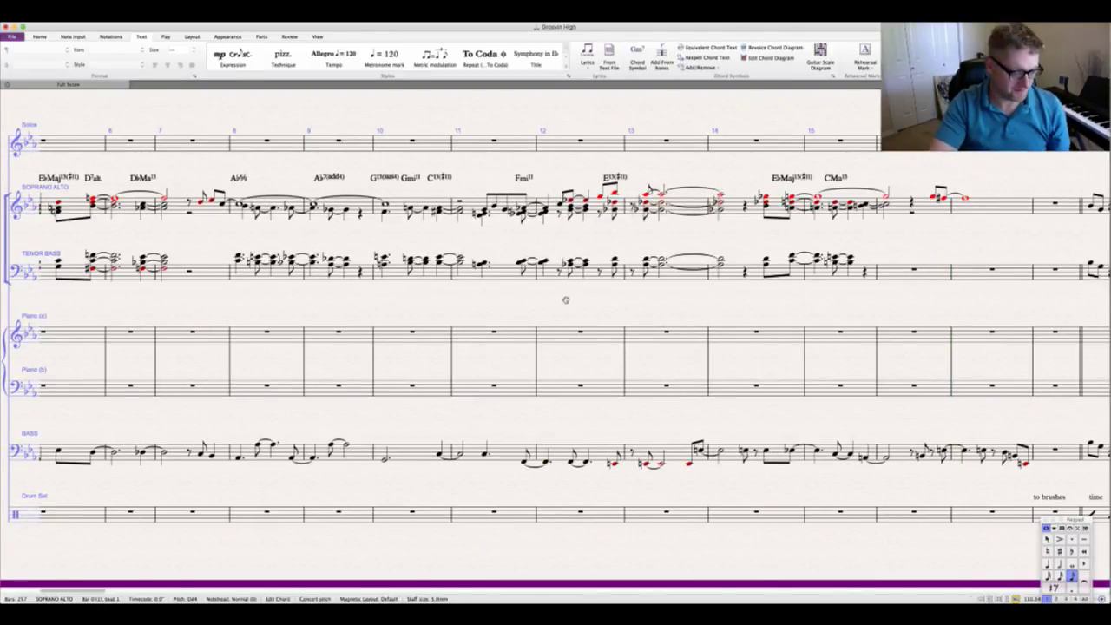
scroll(565, 300, up, 1)
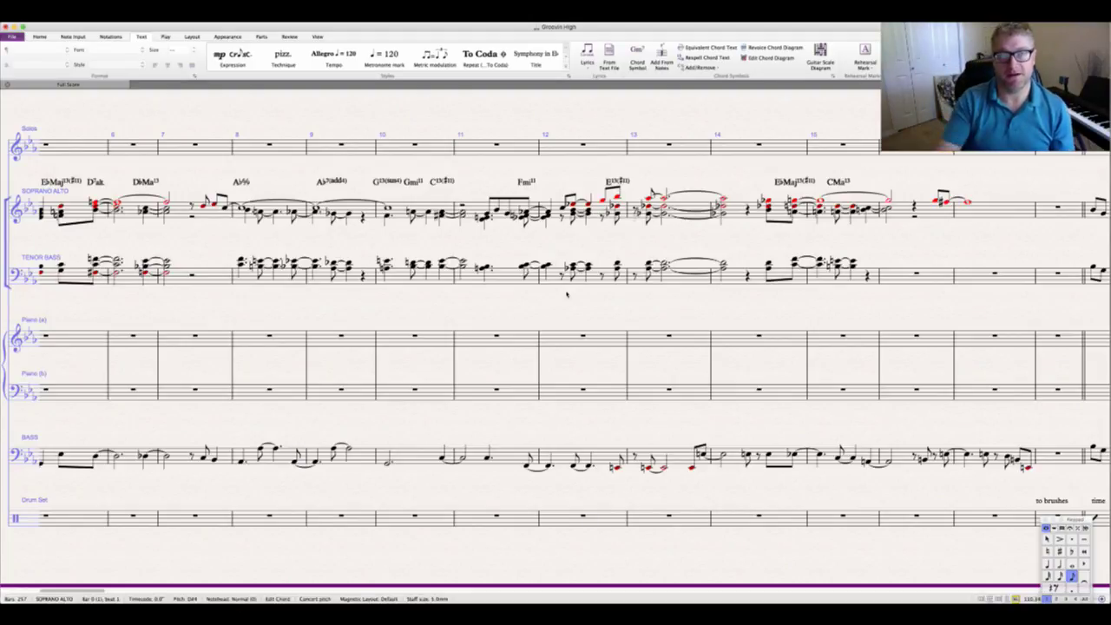
Step: Play back the score from the soprano/alto pickup in bar 7 and stop in bar 9
key(Escape)
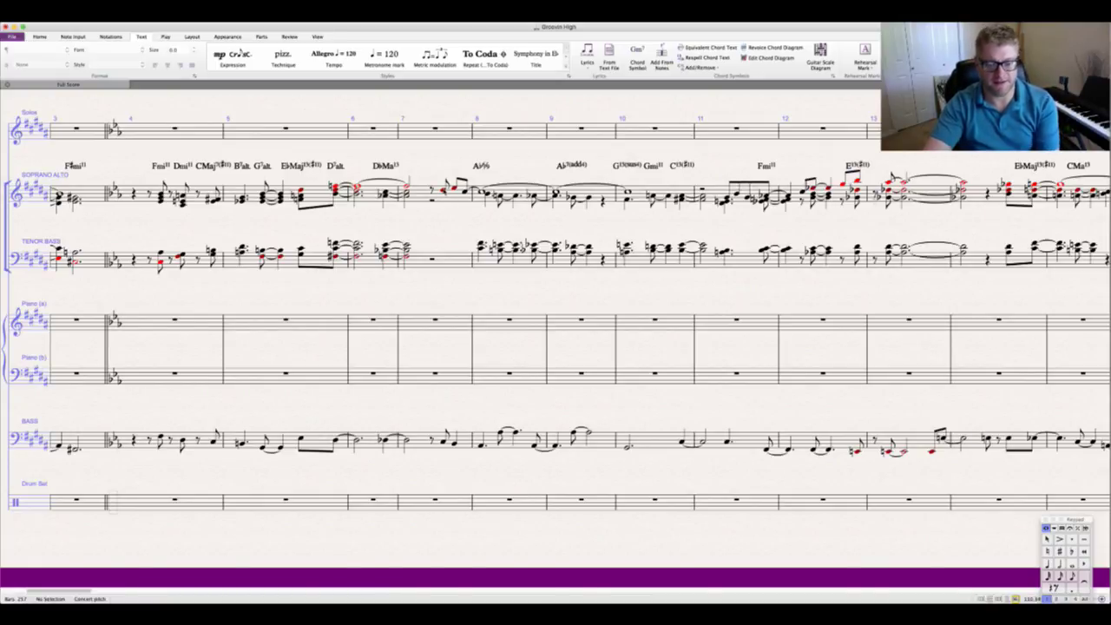
key(space)
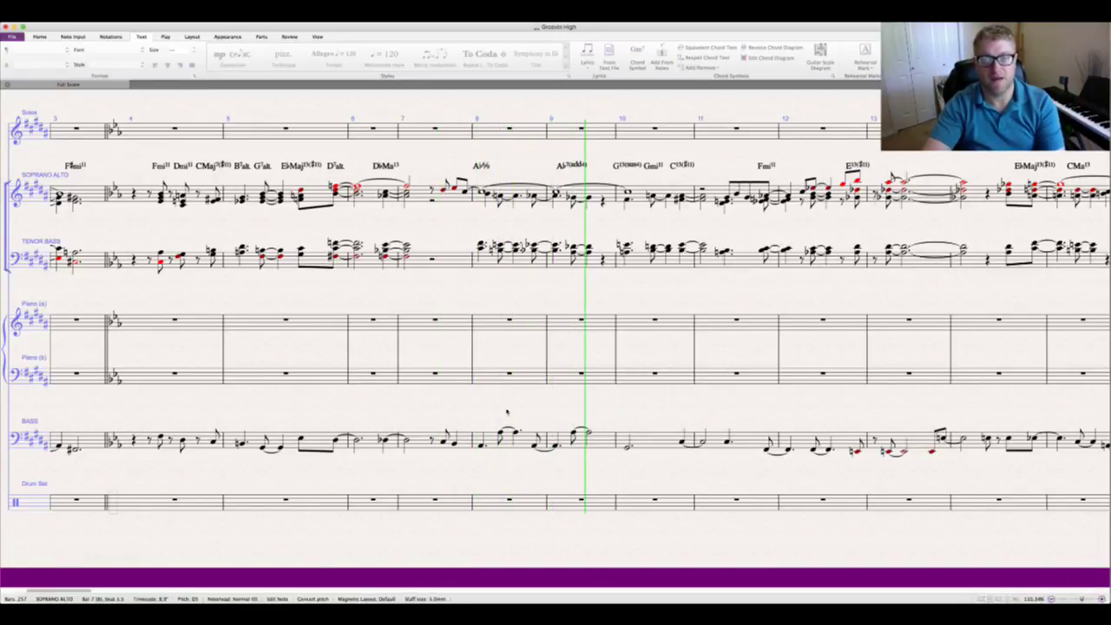
key(space)
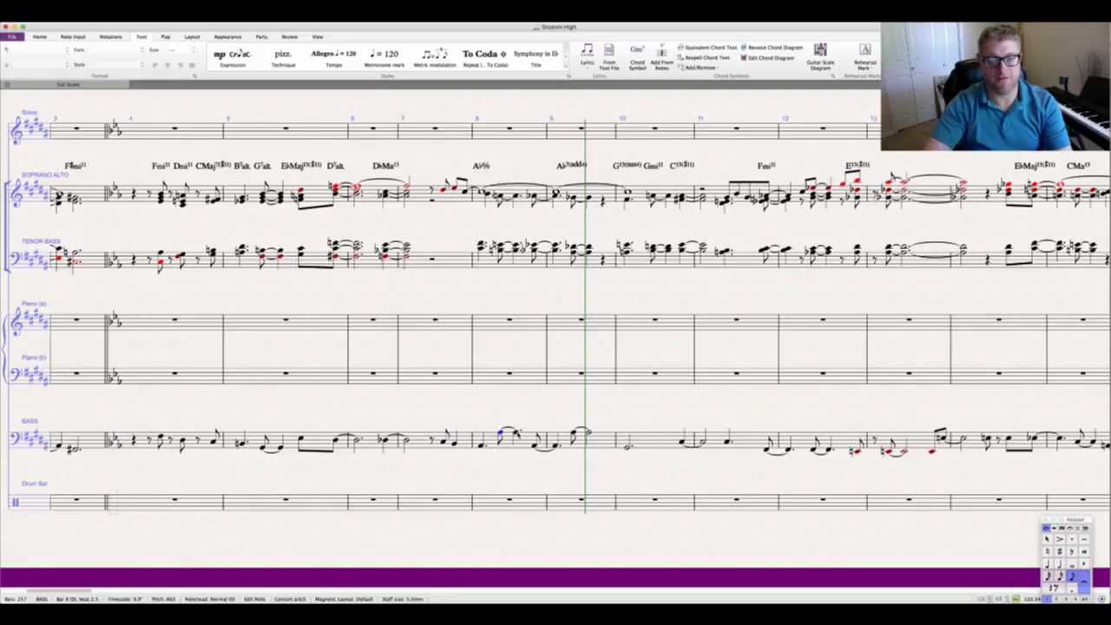
Step: Transpose the tied notes in the middle of bar 8 of the BASS staff down an octave
drag(492, 427, 525, 454)
key(ctrl+Down)
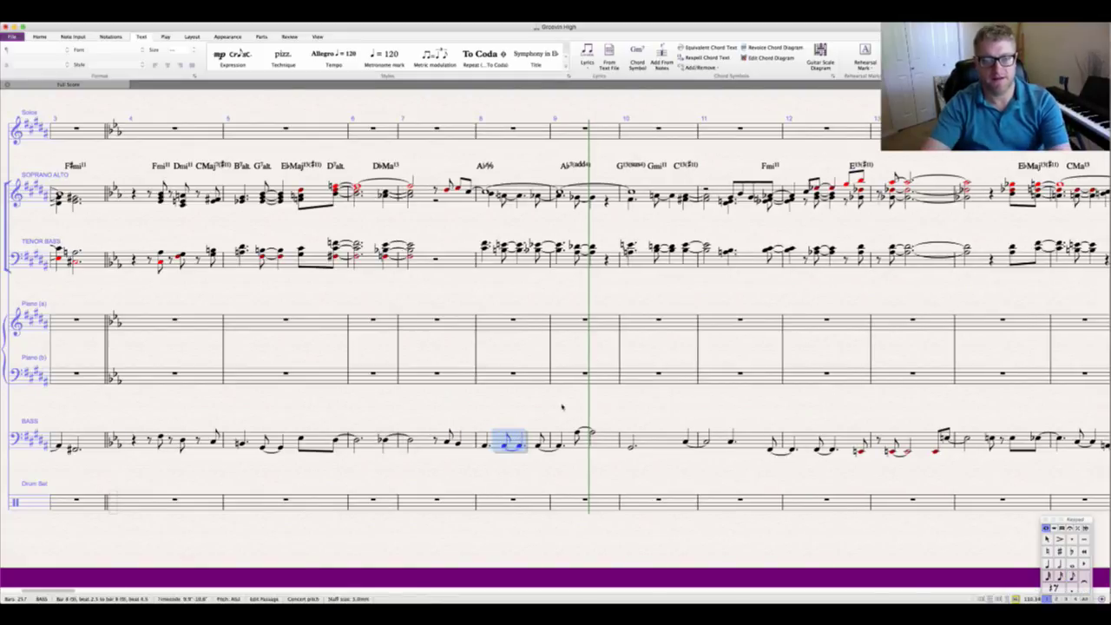
key(Escape)
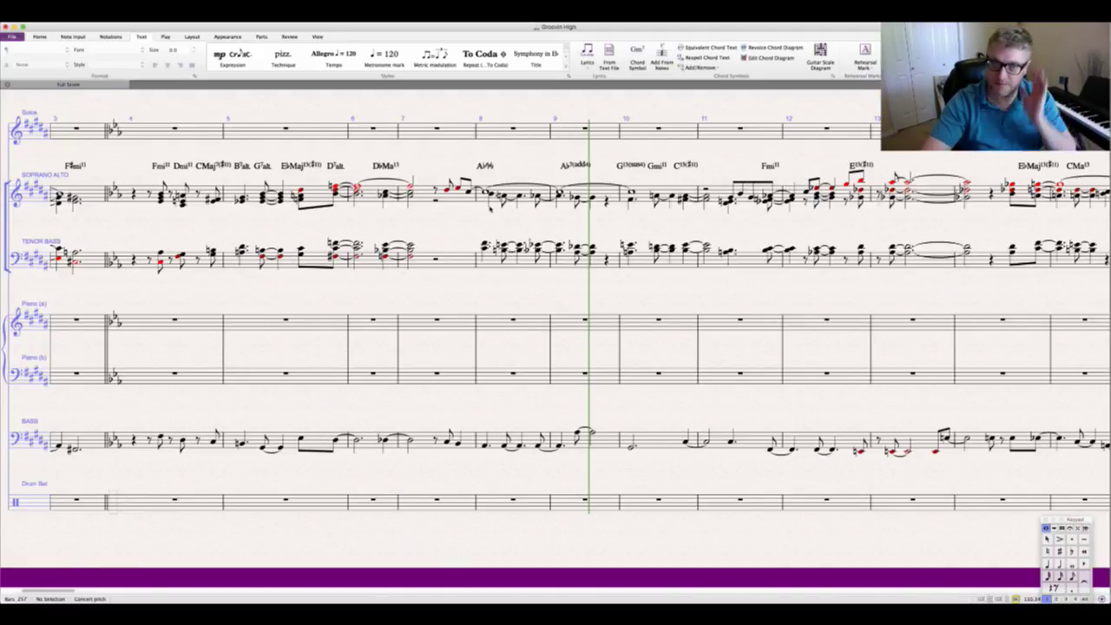
Step: Play back the revised bass line from the soprano/alto pickup note in bar 7 and stop at bar 13
click(450, 187)
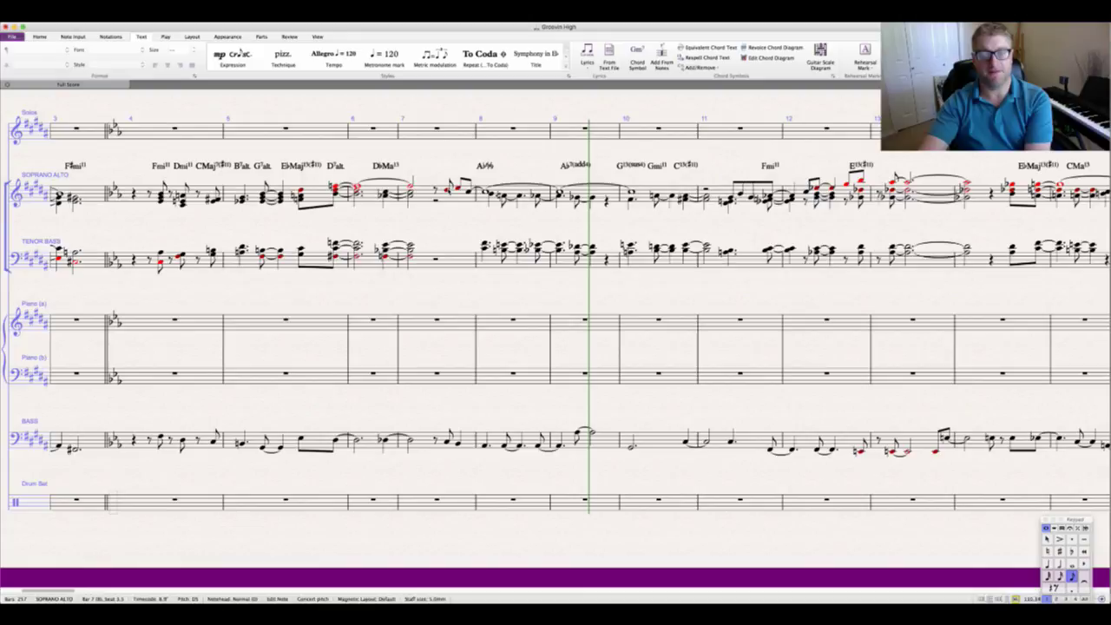
key(p)
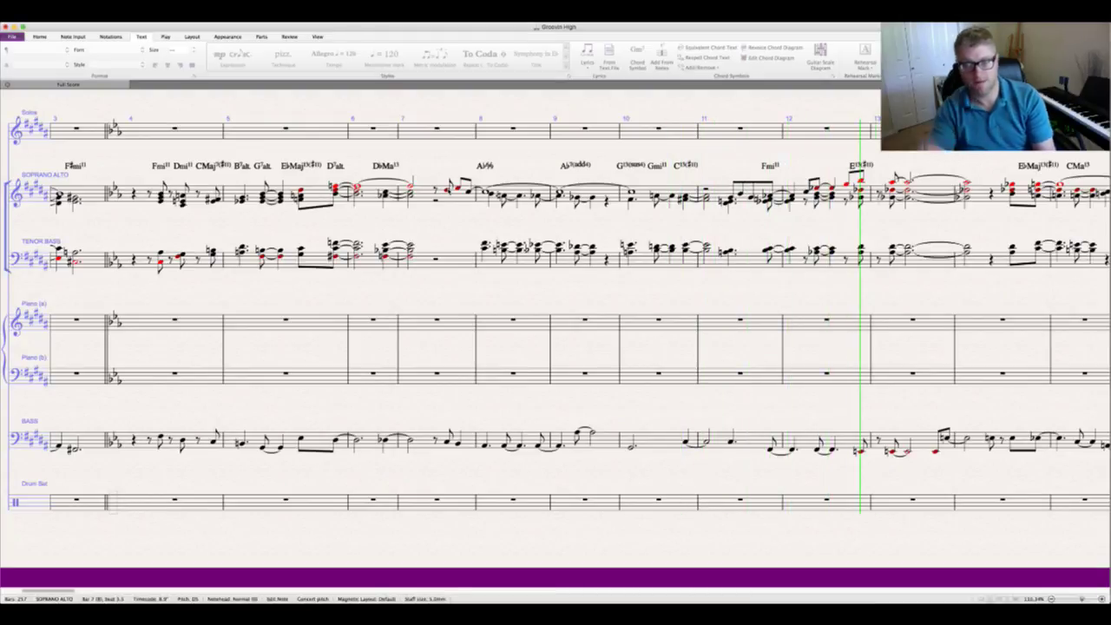
key(space)
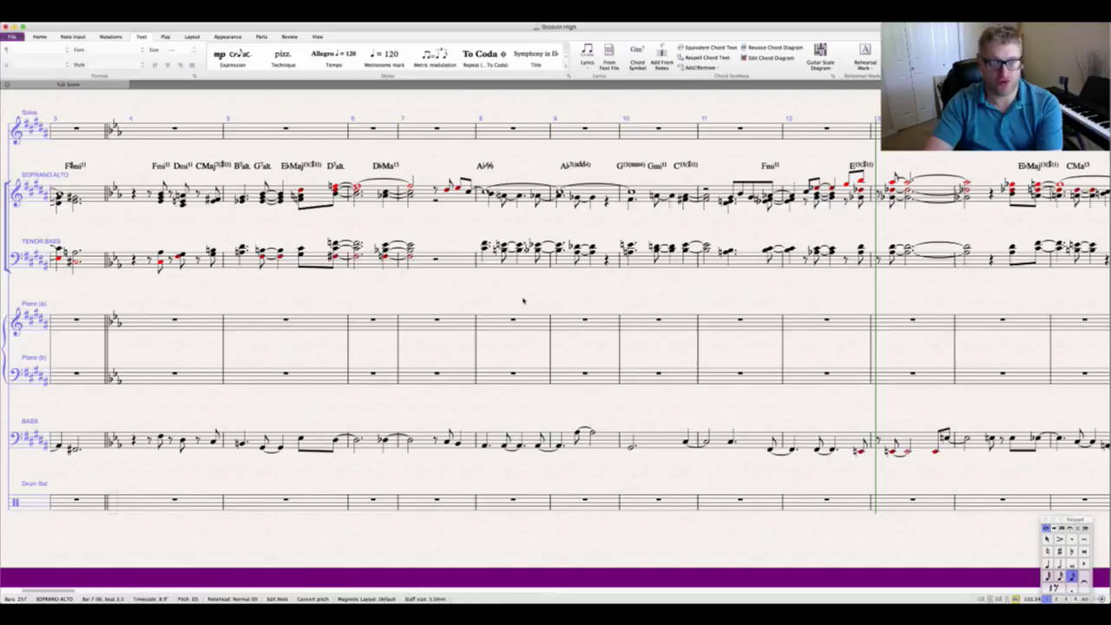
Step: Return to the start of the score and play from the lower alto pickup note in bar 0, stopping in bar 2
key(super+bracketleft)
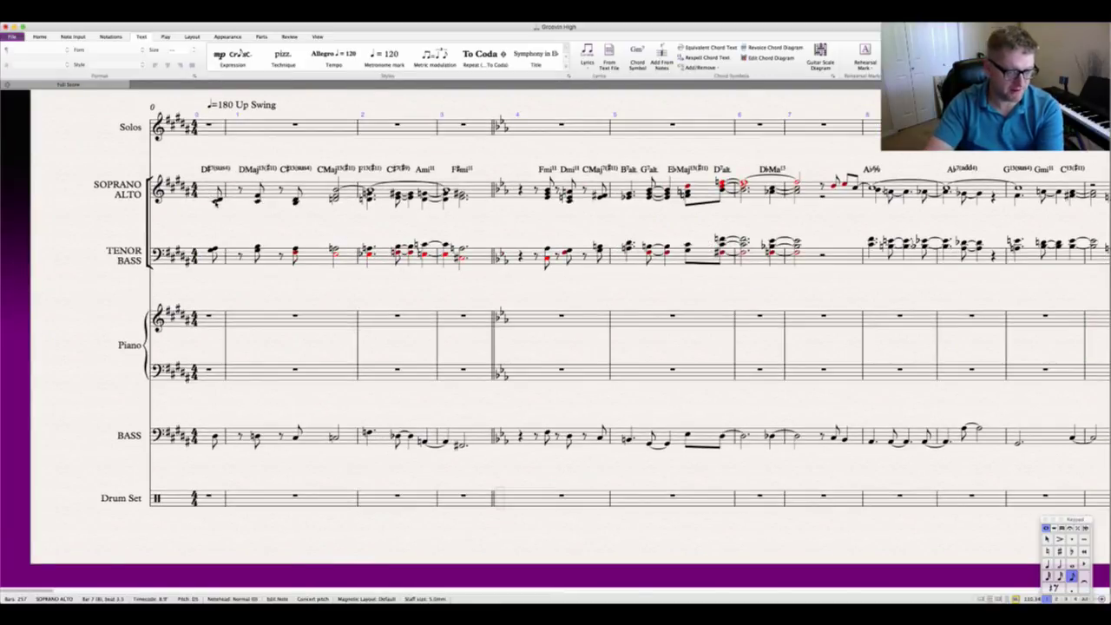
click(216, 199)
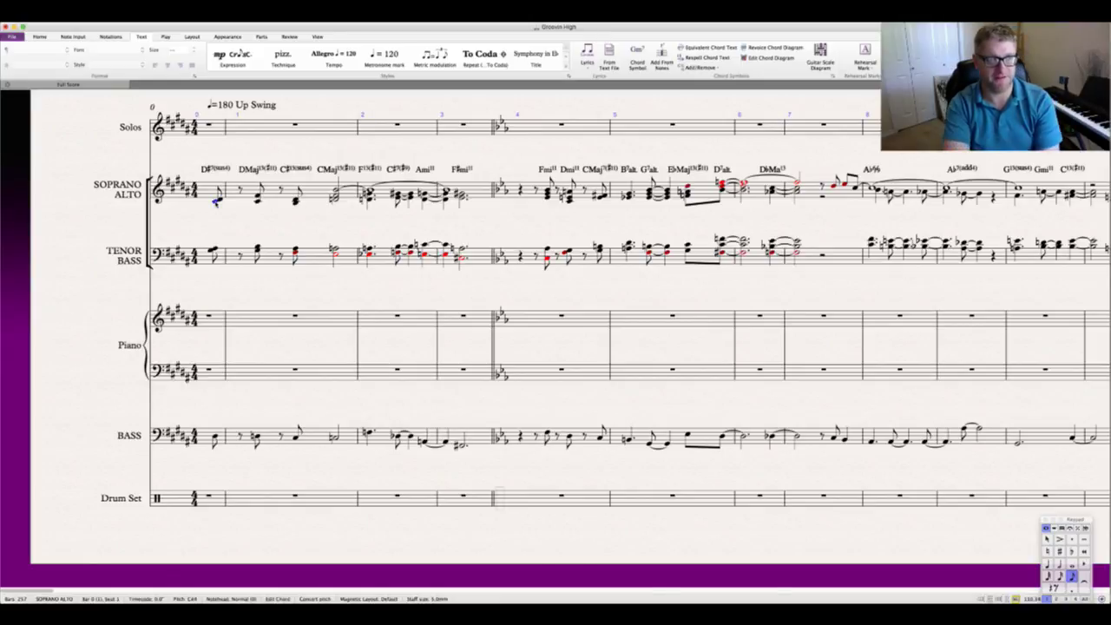
key(space)
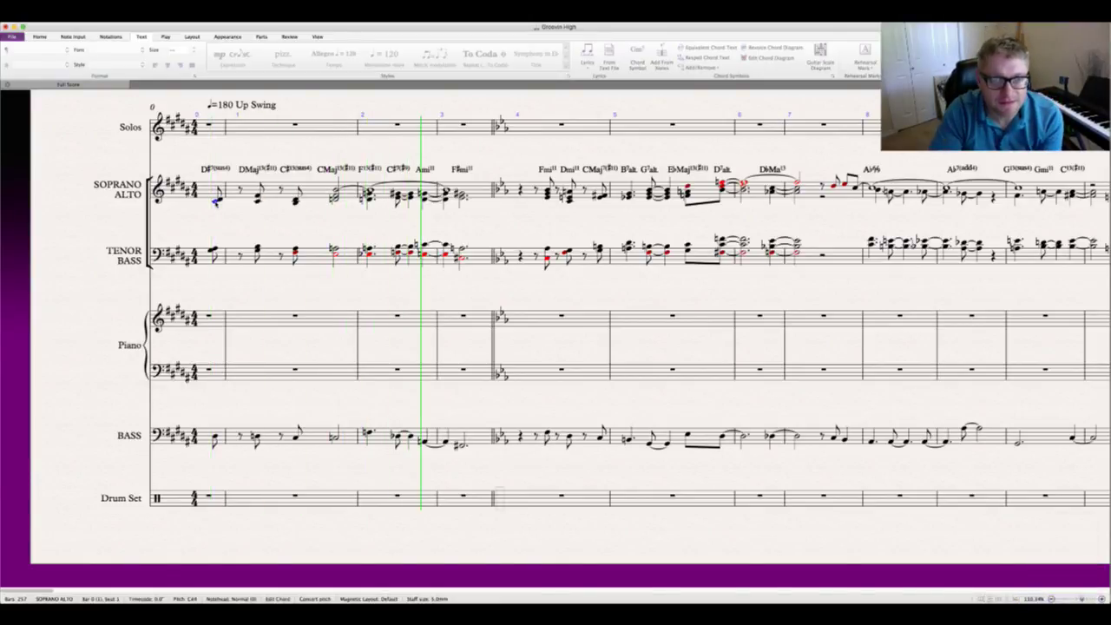
key(space)
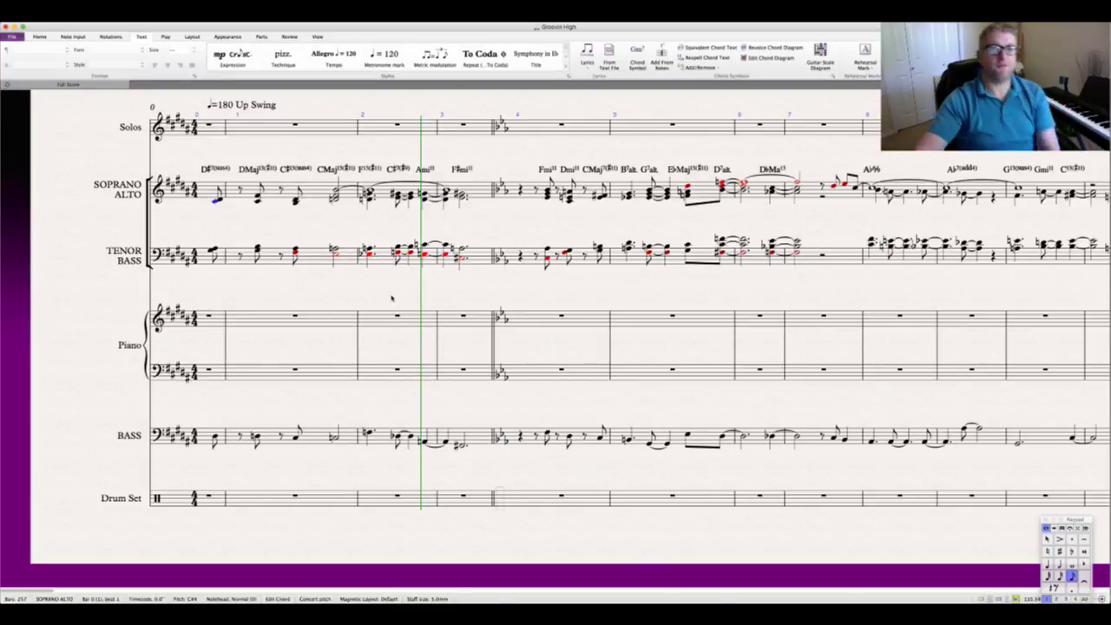
Step: Play back again from the upper pickup note in bar 0, pause at bar 4 and continue into bar 13
key(Escape)
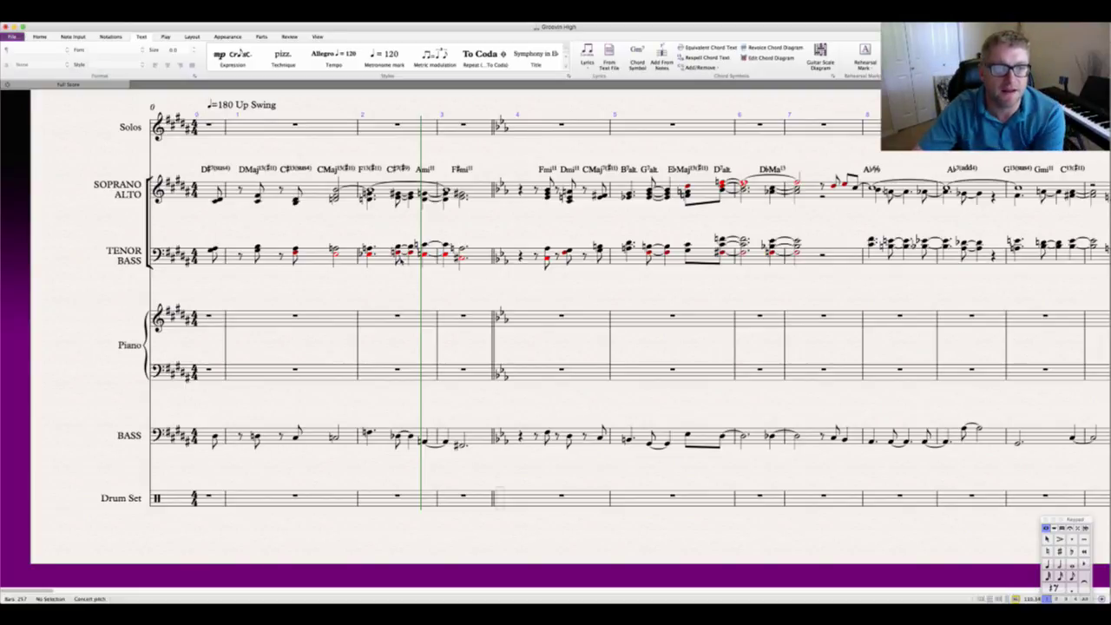
click(219, 200)
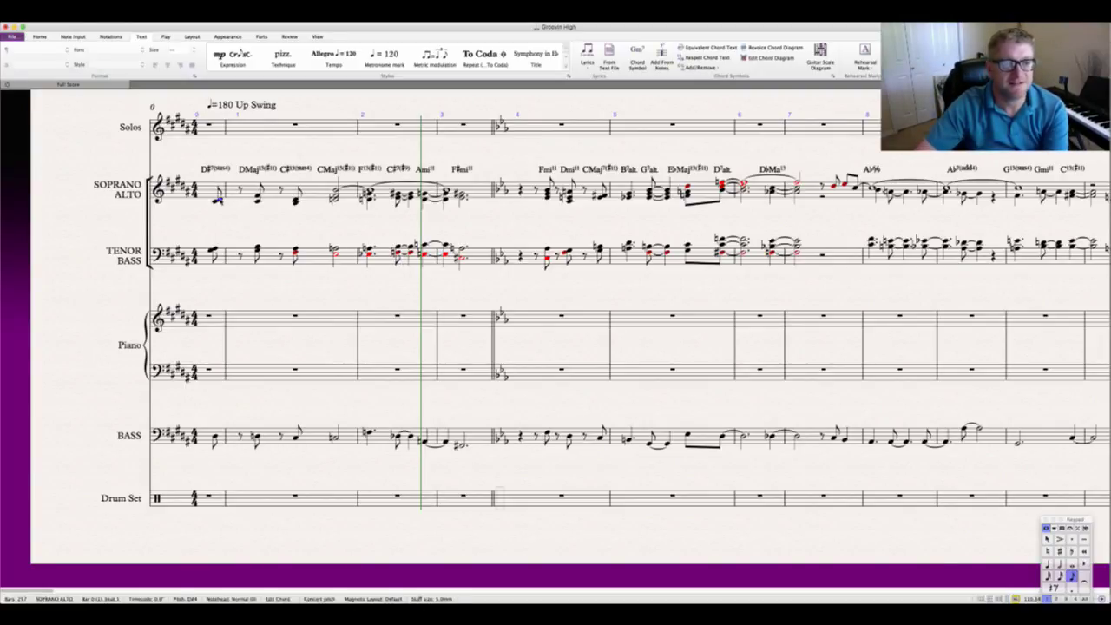
key(space)
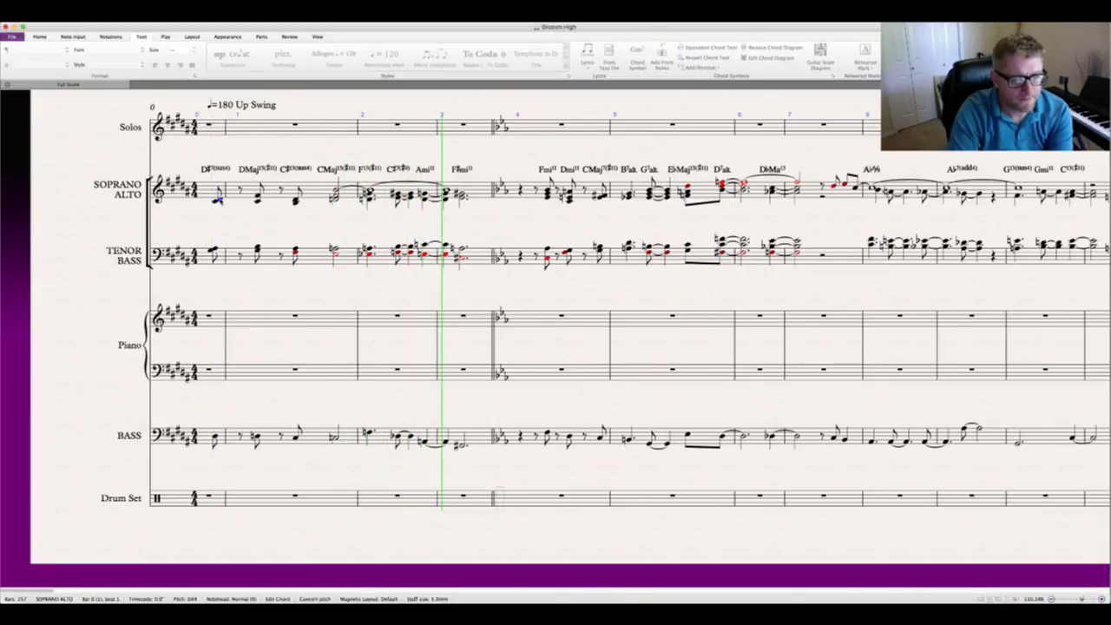
key(space)
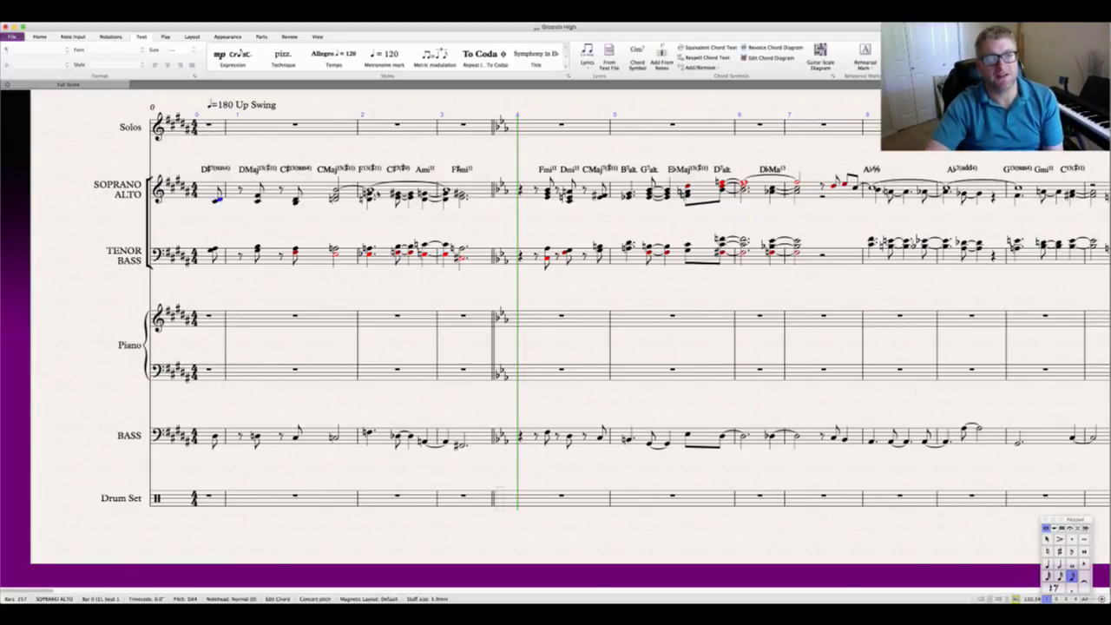
key(space)
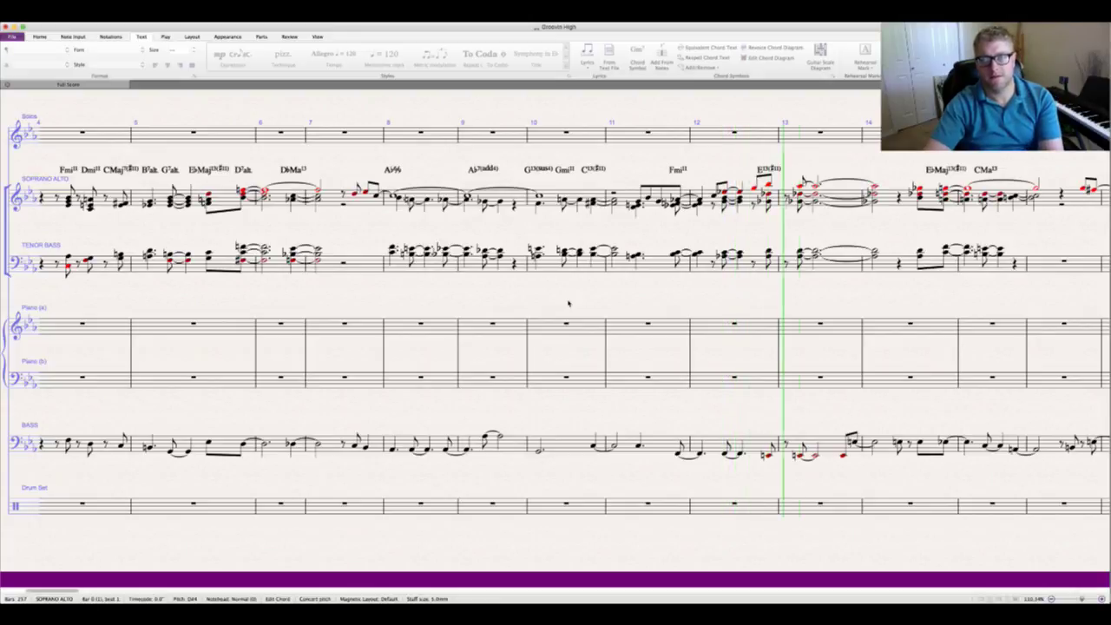
key(space)
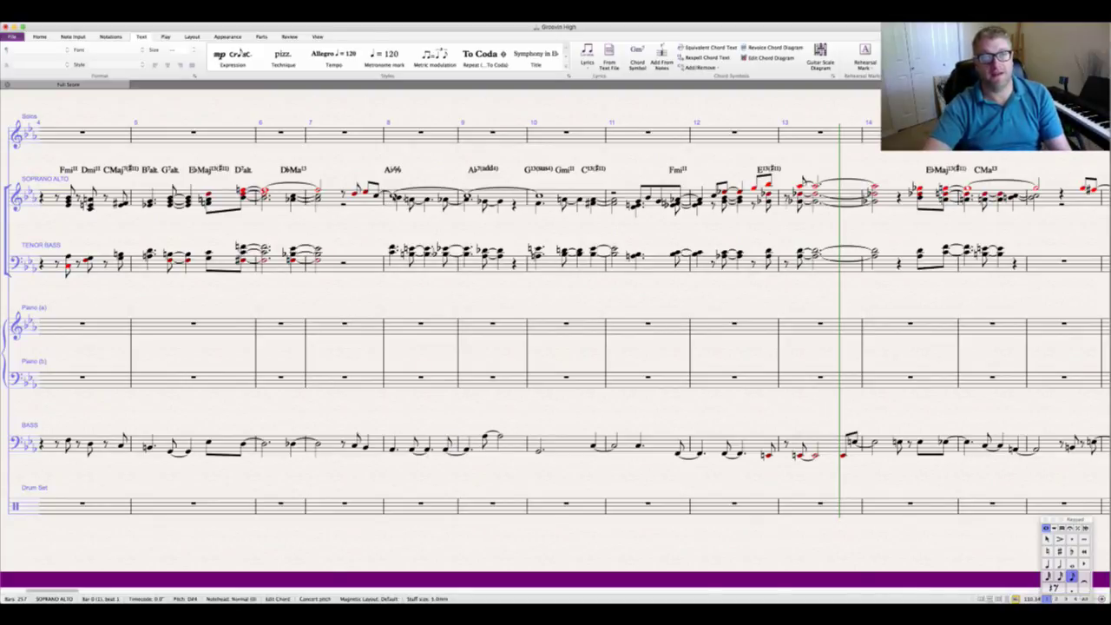
Step: Play back from the first soprano/alto note of bar 8, stop in bar 14 and clear the selection
click(392, 198)
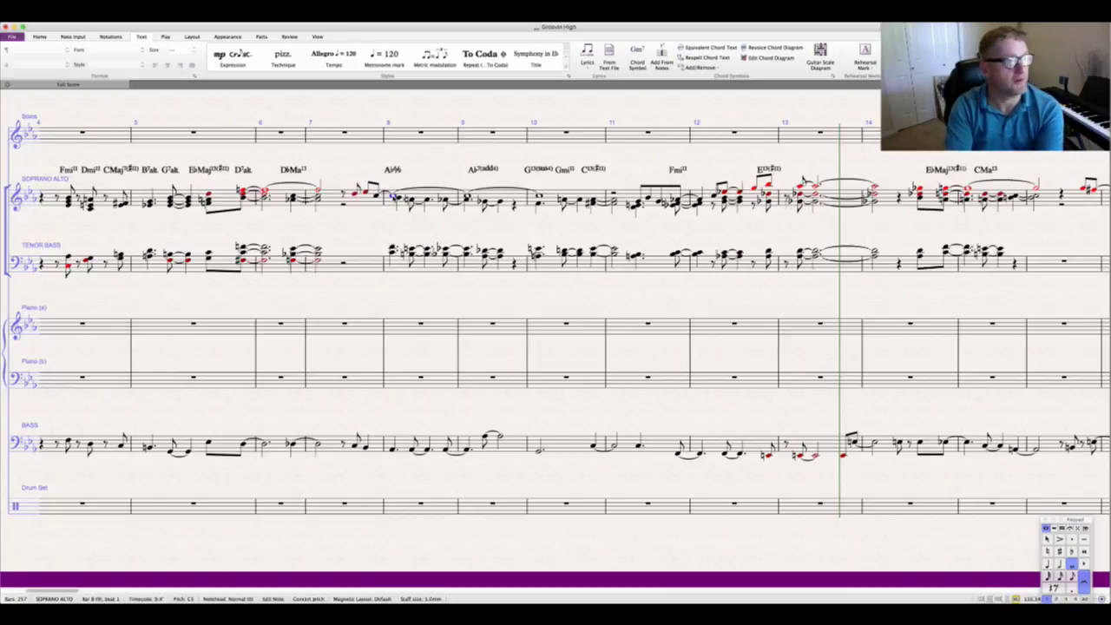
key(space)
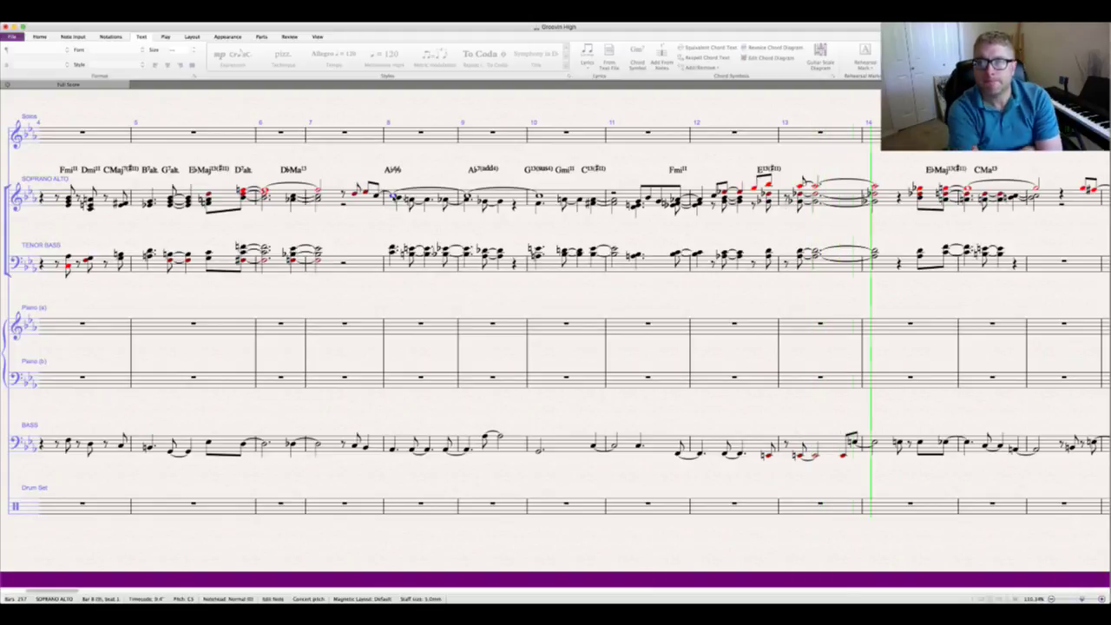
key(space)
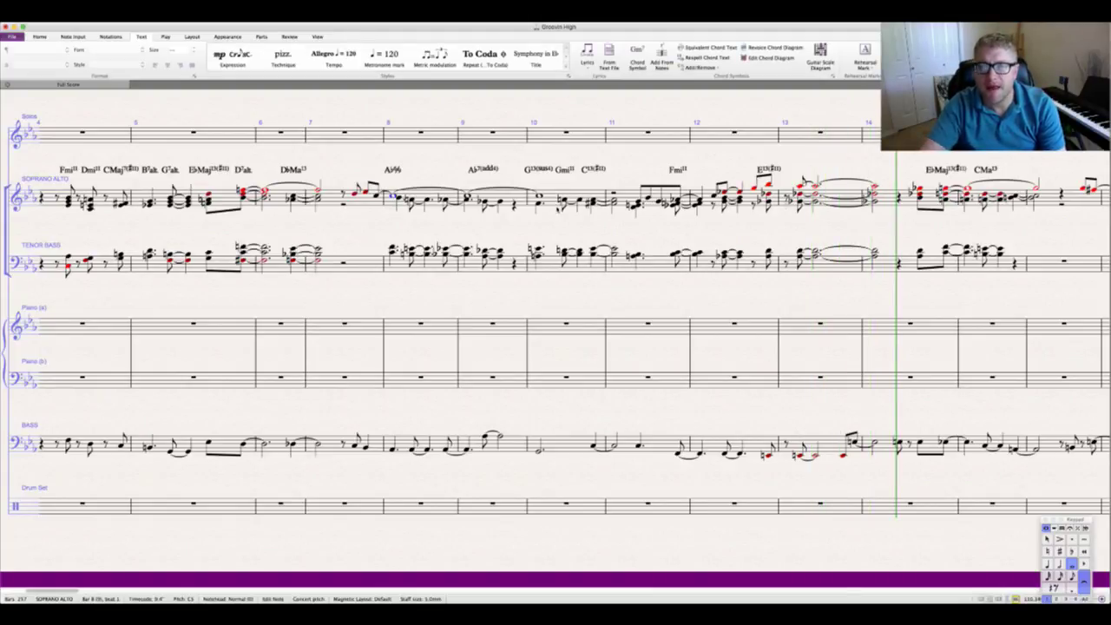
key(Escape)
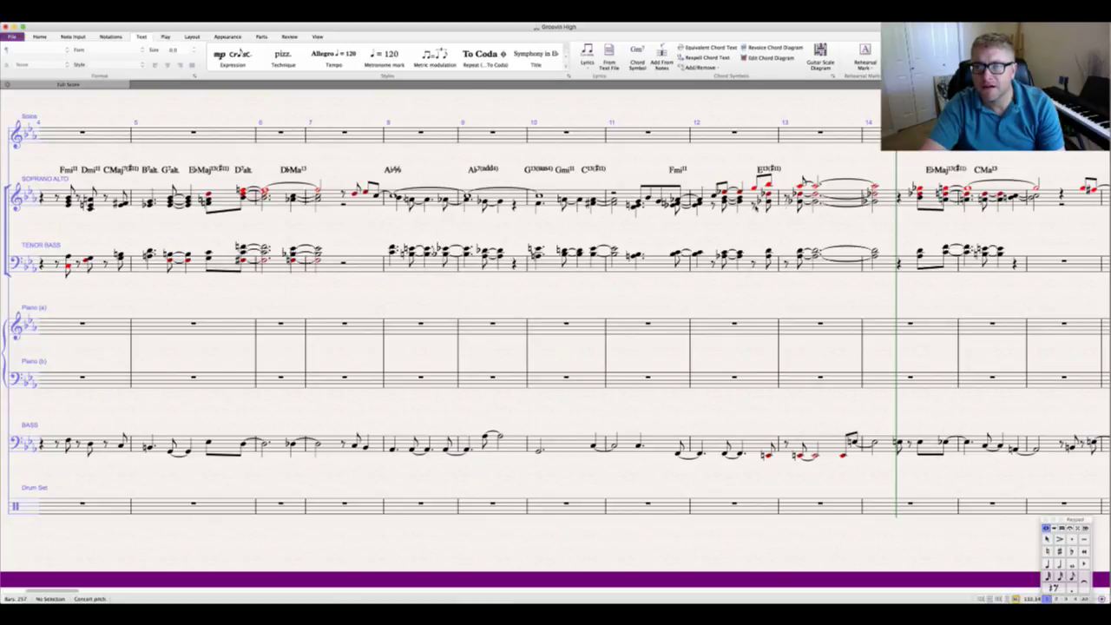
Step: Check individual notes of the SOPRANO ALTO and TENOR BASS voicings in bar 12
click(739, 201)
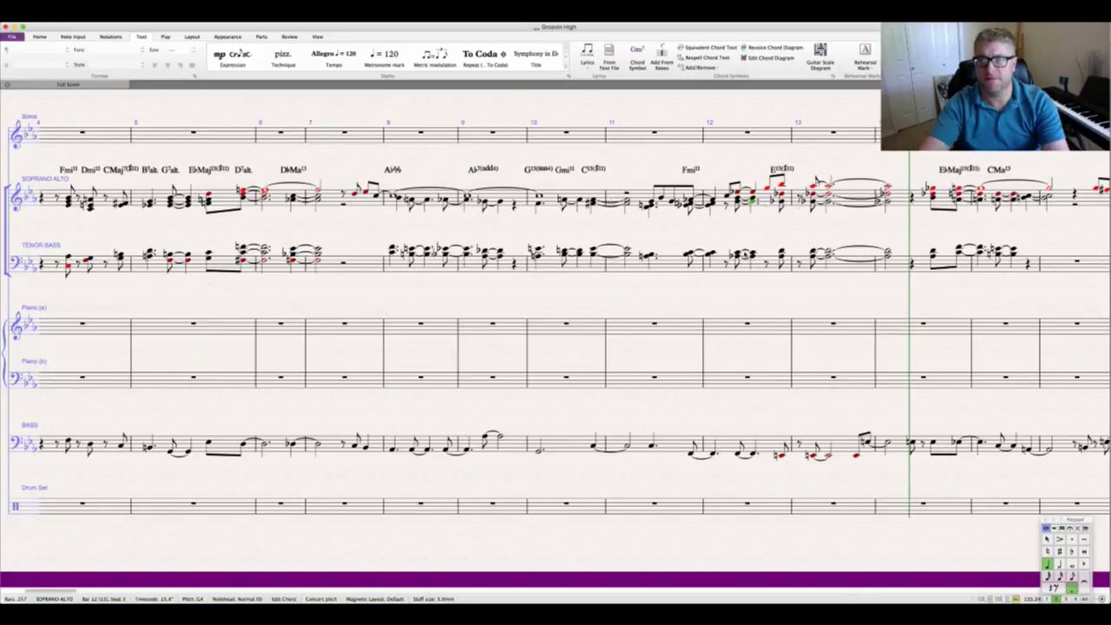
key(Escape)
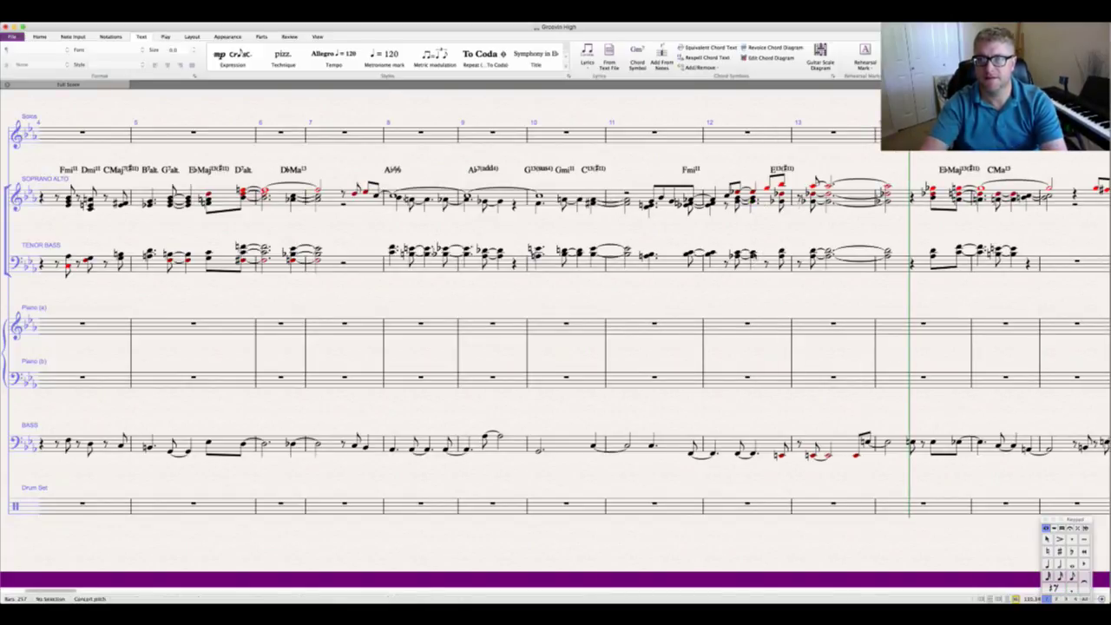
click(754, 255)
key(Escape)
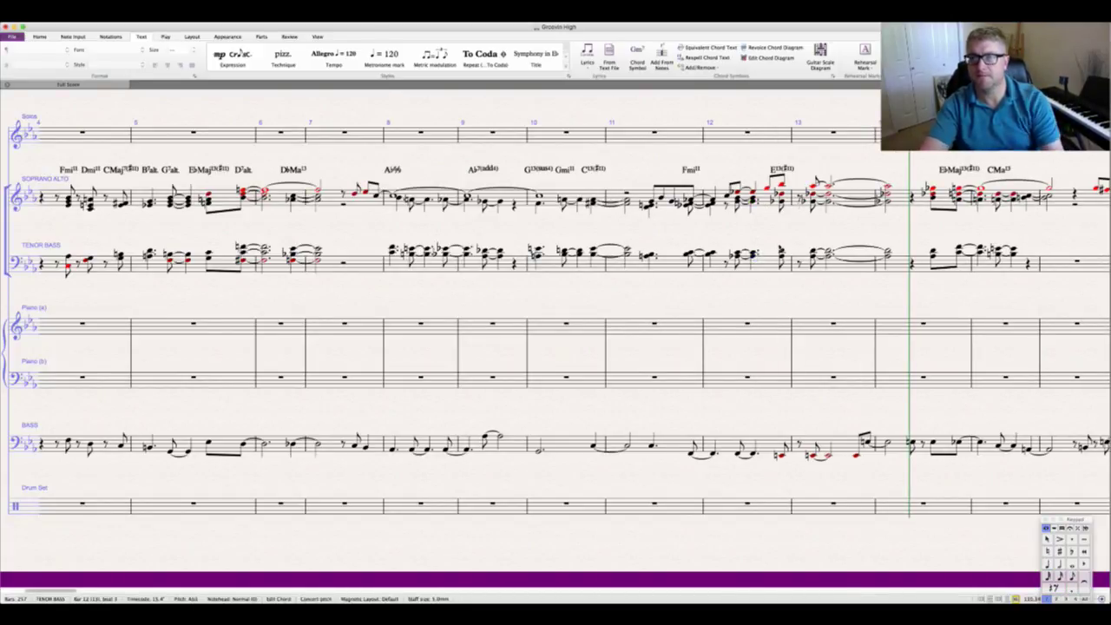
Step: Play back from the SOPRANO ALTO note on beat 3 of bar 11 and stop in bar 17
scroll(650, 201, right, 2)
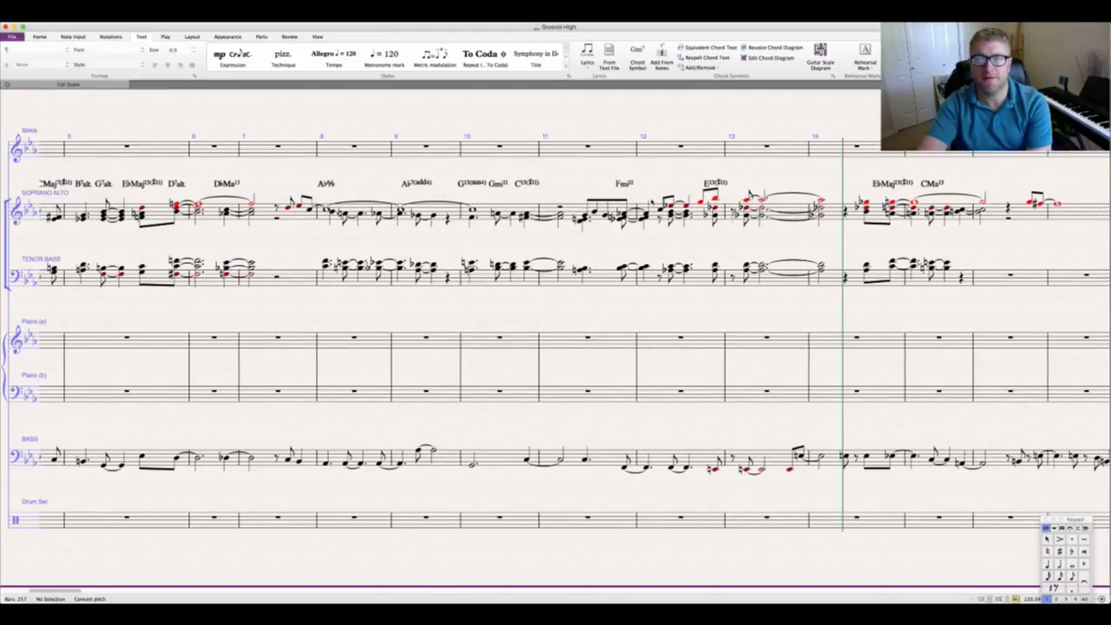
key(n)
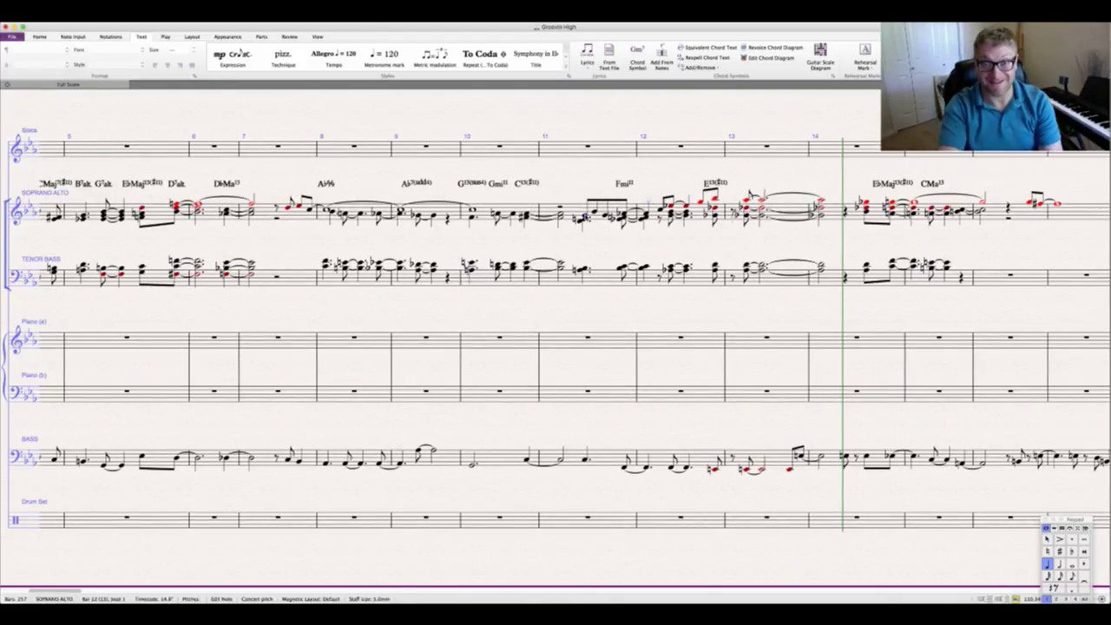
key(p)
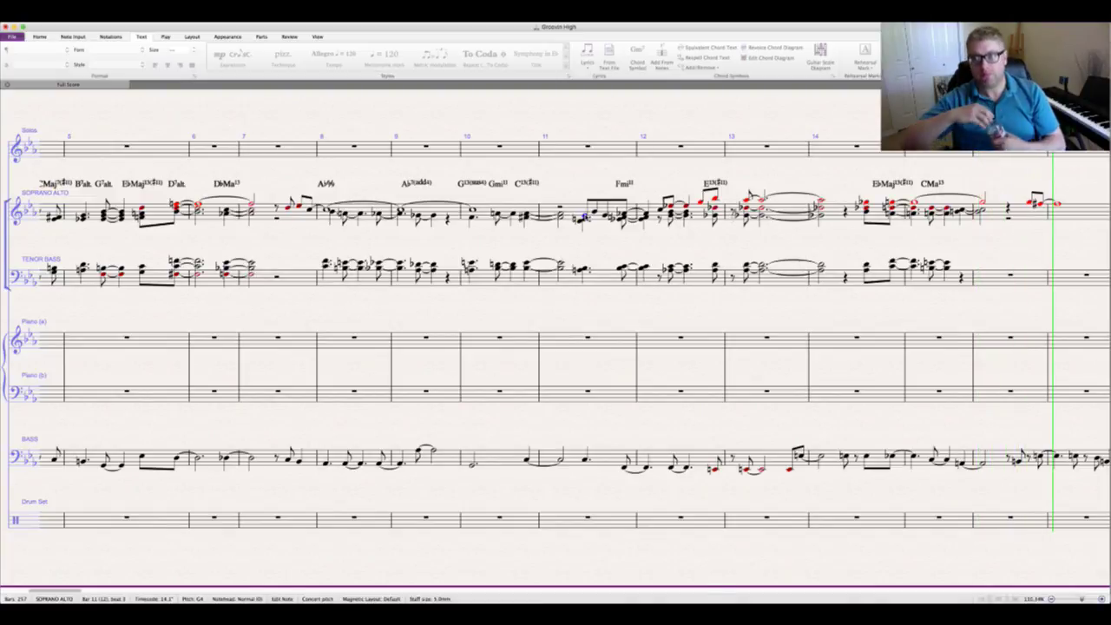
key(space)
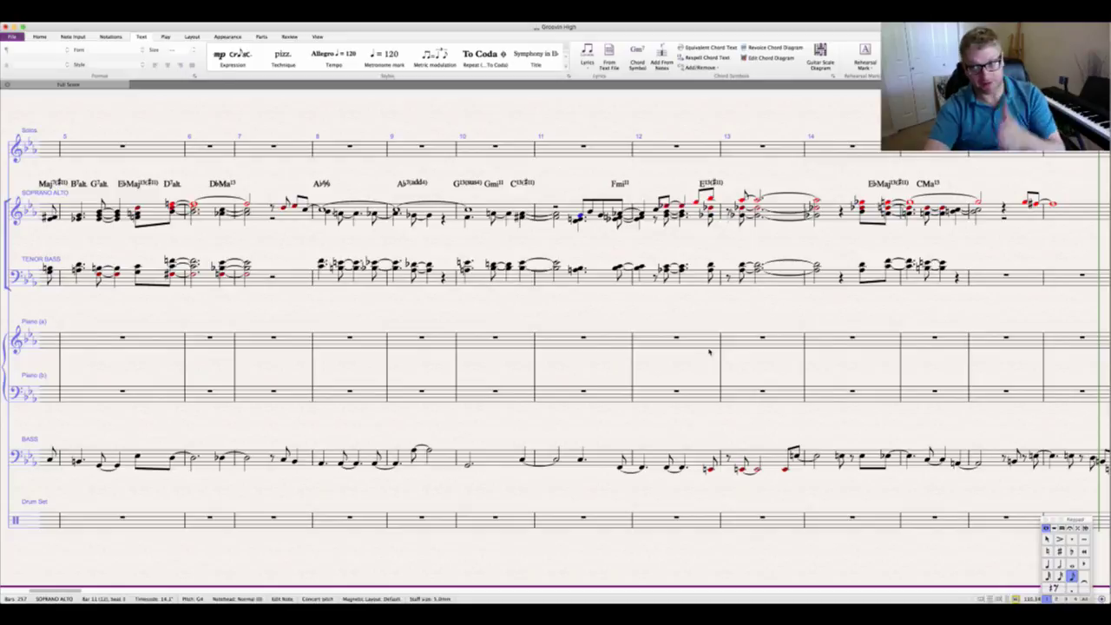
Step: Examine the score from bar 12 to rehearsal mark A, comparing the voices with the bass line, and clear the selection
scroll(710, 352, right, 6)
scroll(594, 350, right, 1)
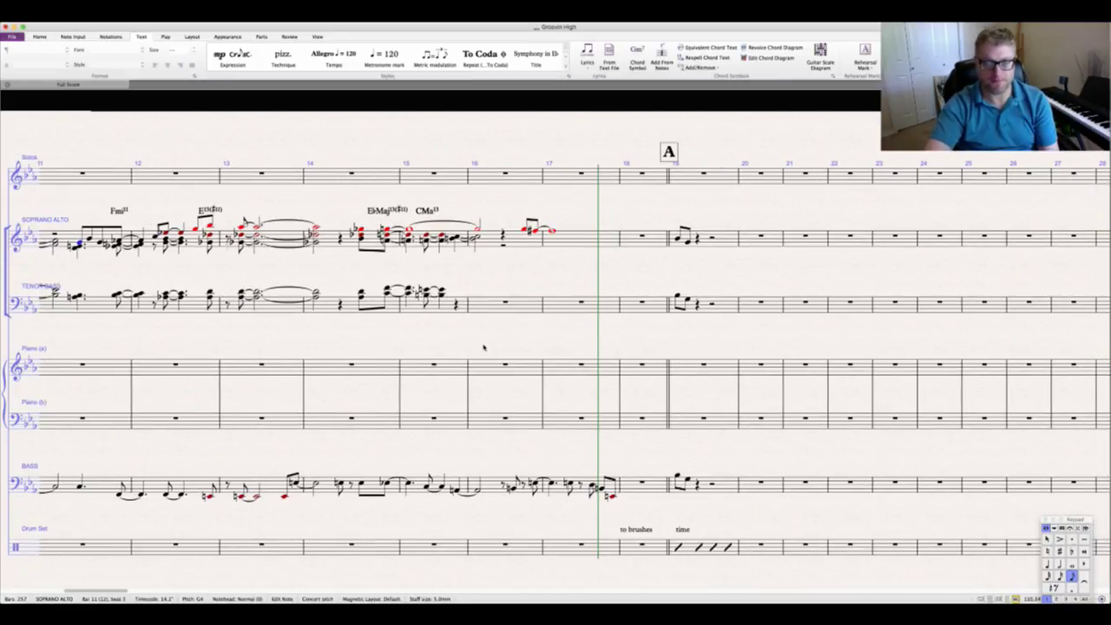
scroll(483, 347, right, 3)
scroll(539, 325, down, 1)
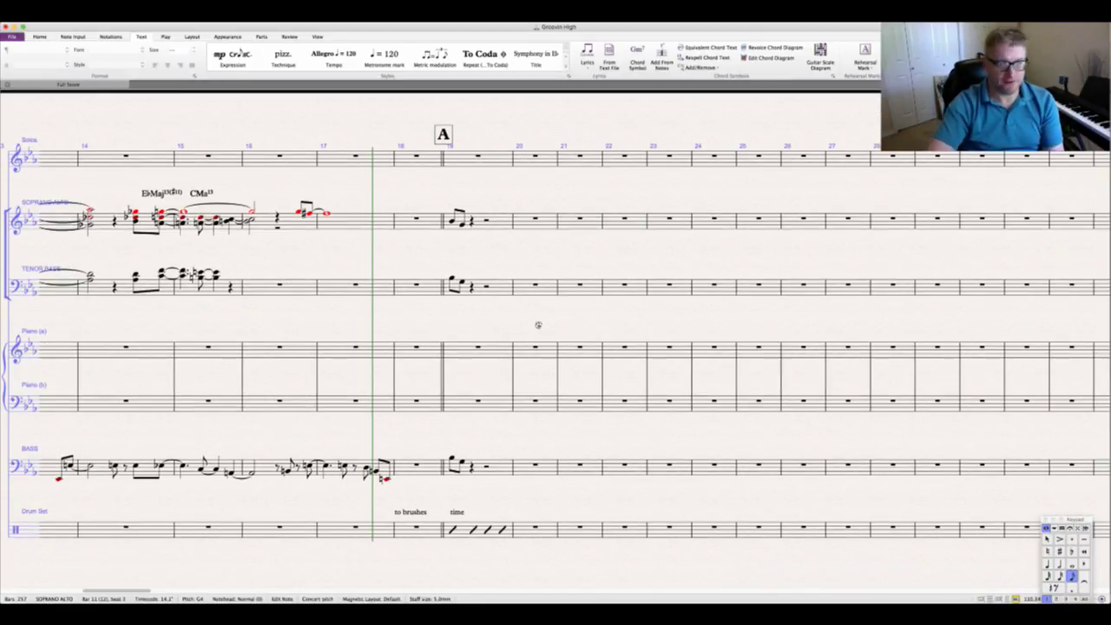
scroll(346, 331, left, 2)
scroll(346, 331, down, 1)
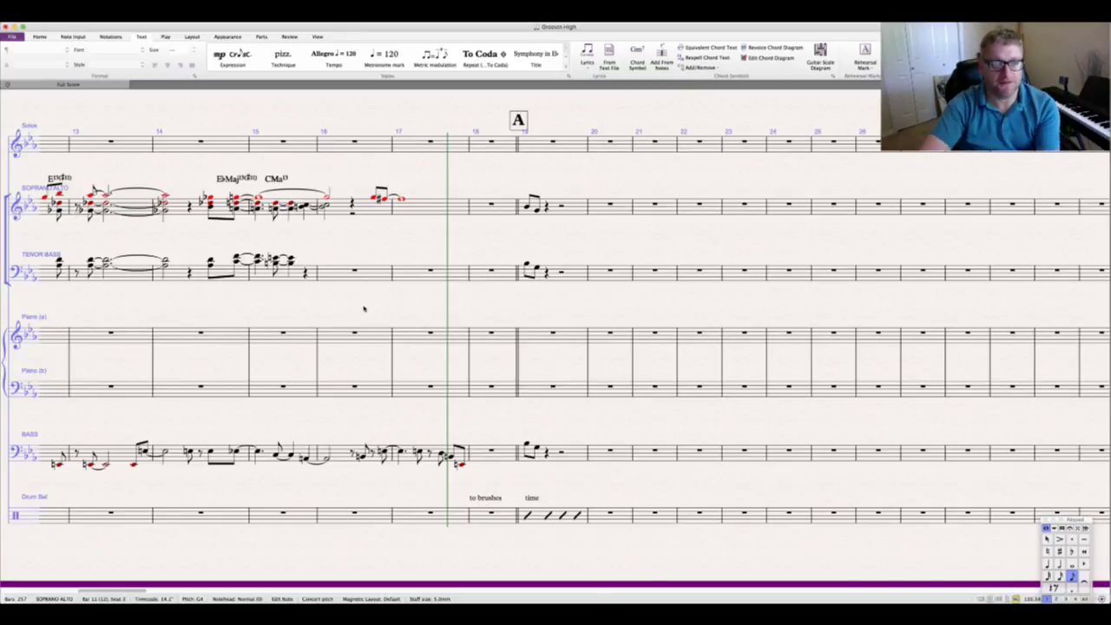
scroll(408, 320, left, 2)
scroll(414, 321, up, 1)
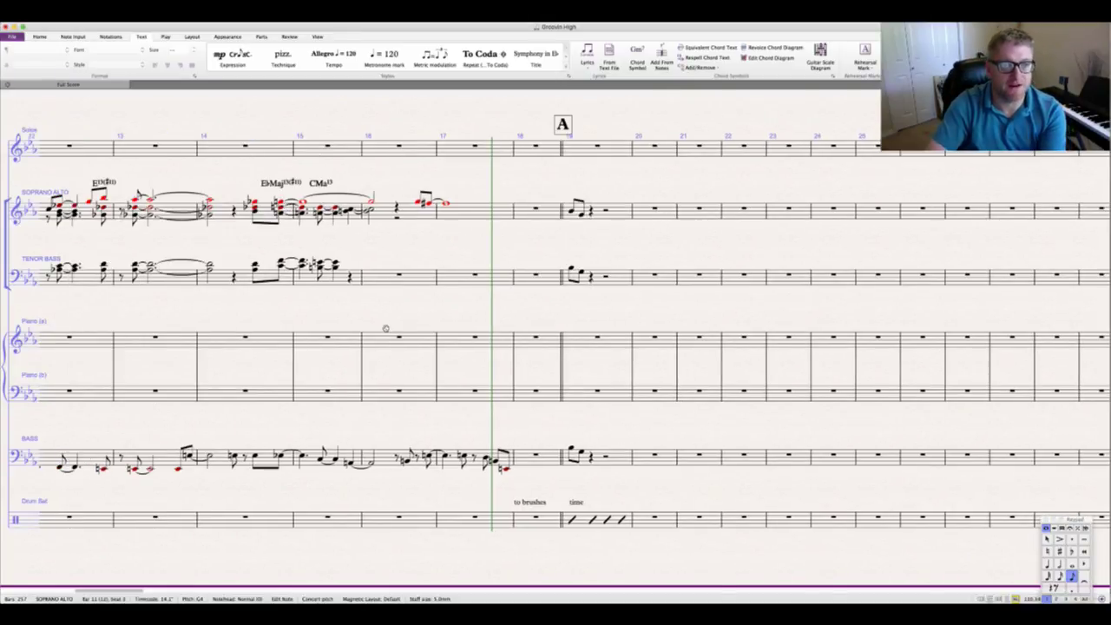
scroll(387, 326, left, 1)
scroll(387, 326, up, 1)
key(Escape)
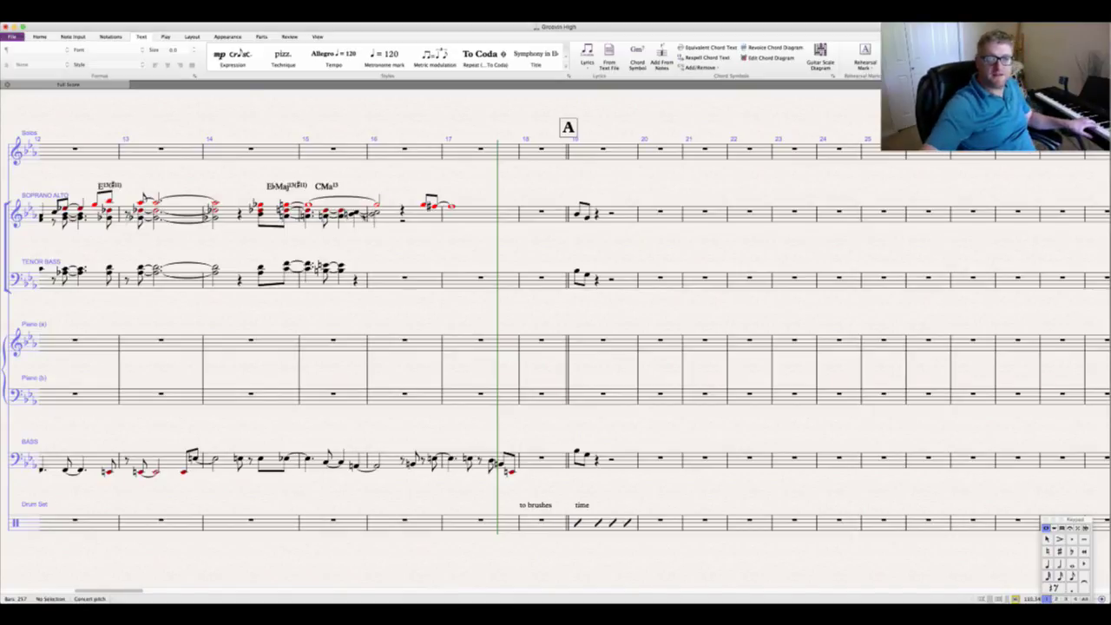
Step: Re-enter the lower-voice SOPRANO ALTO chord from the end of bar 15 into bar 16, with B4 and D5 as a half note
click(356, 212)
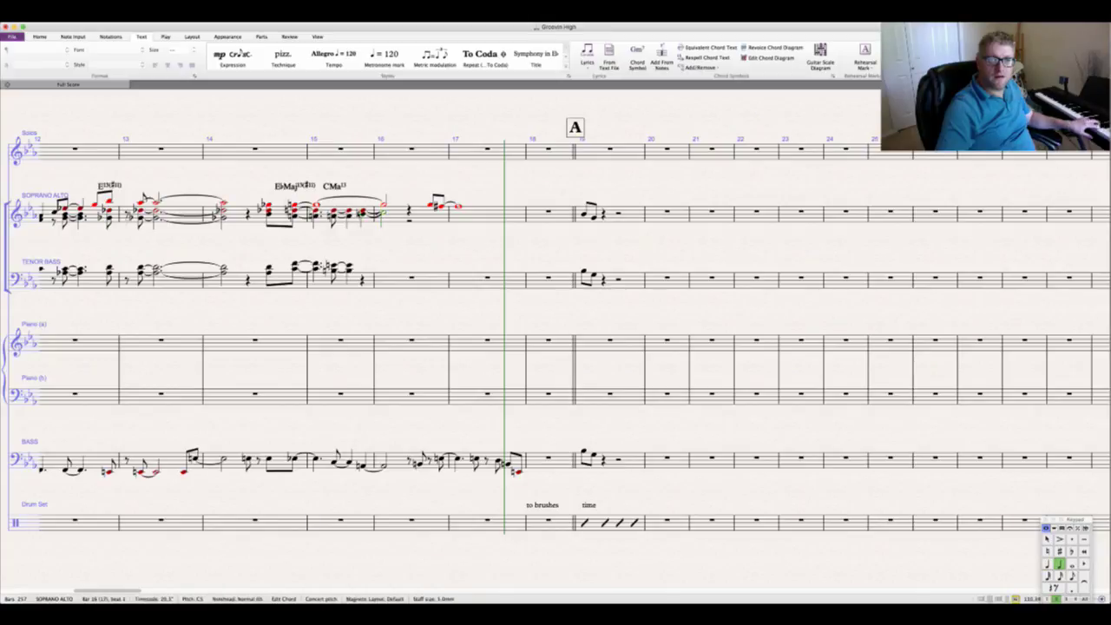
key(Right)
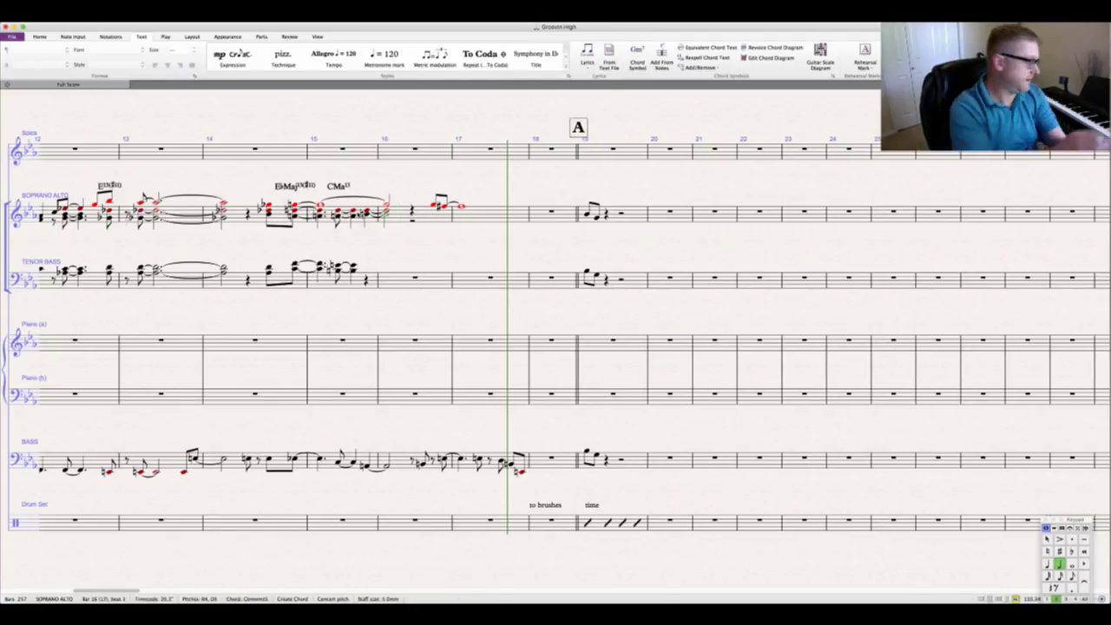
key(Escape)
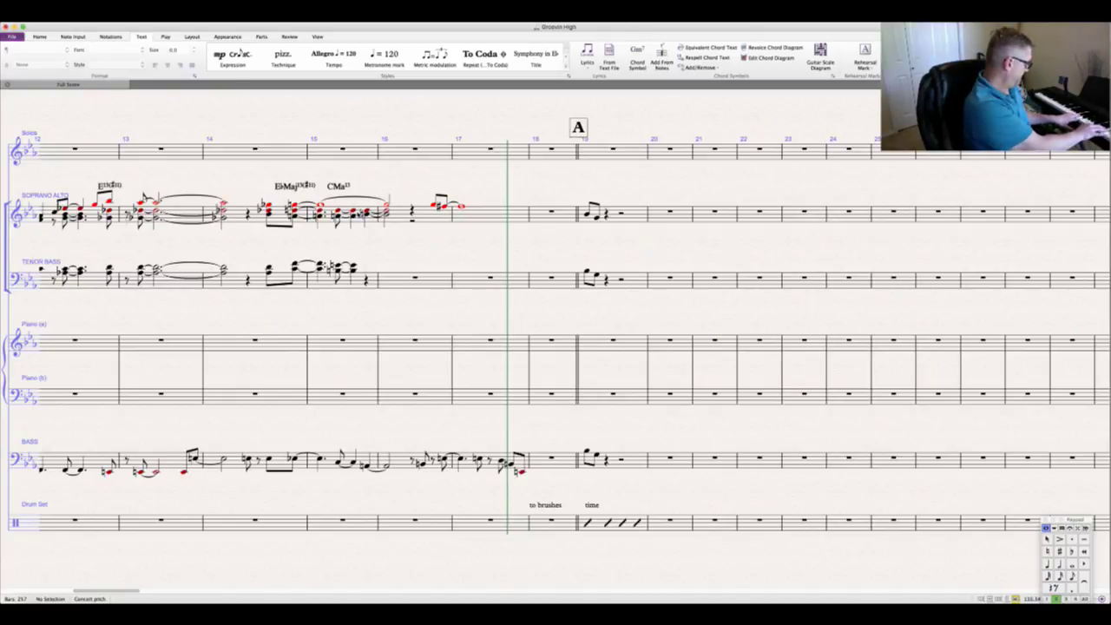
Step: Replace the TENOR BASS quarter rest ending bar 15 with a C4–E4 chord tied into a half-note chord in bar 16
click(368, 279)
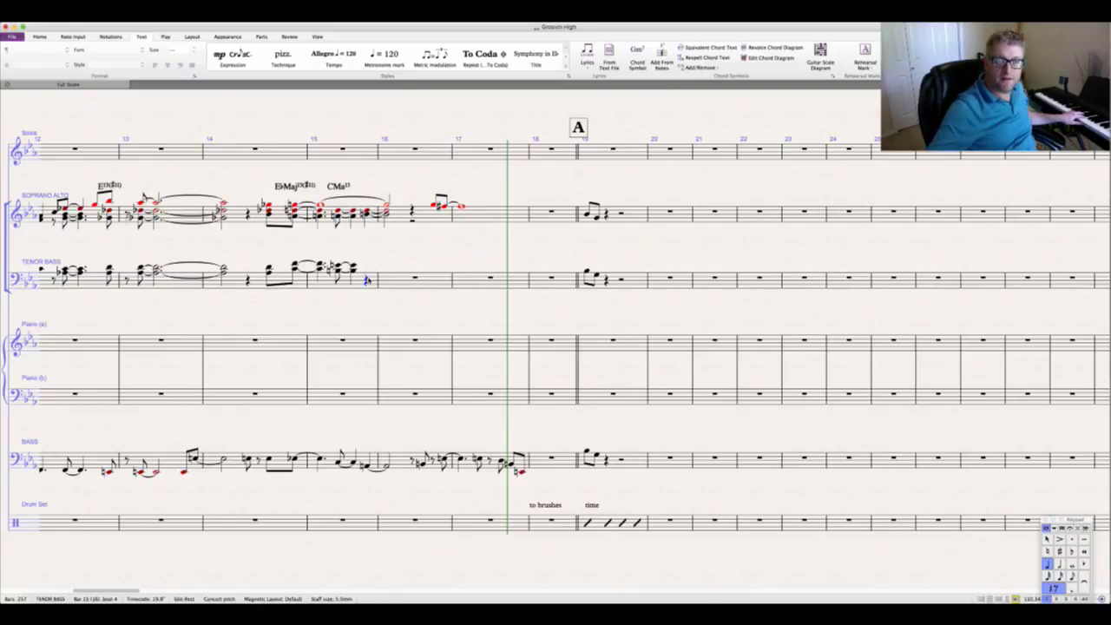
key(n)
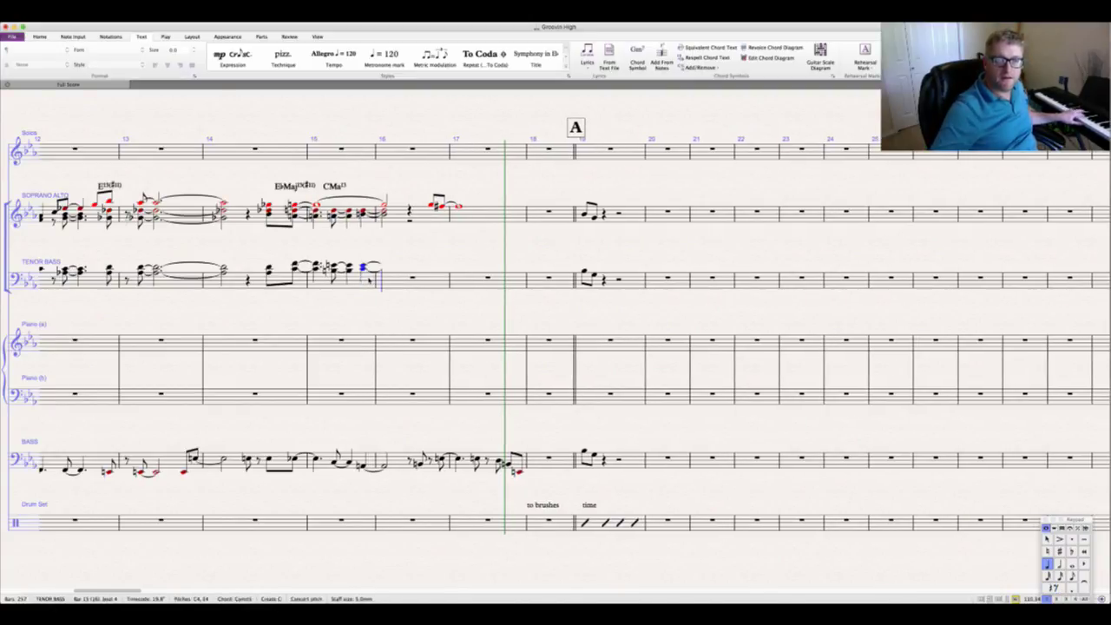
key(5)
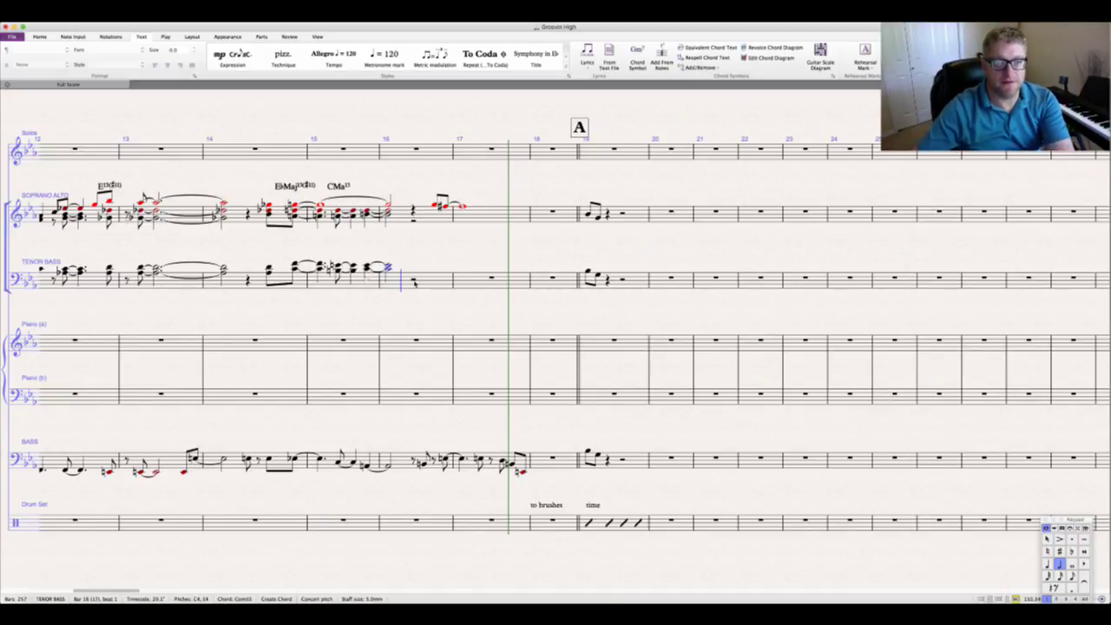
key(Escape)
key(Escape)
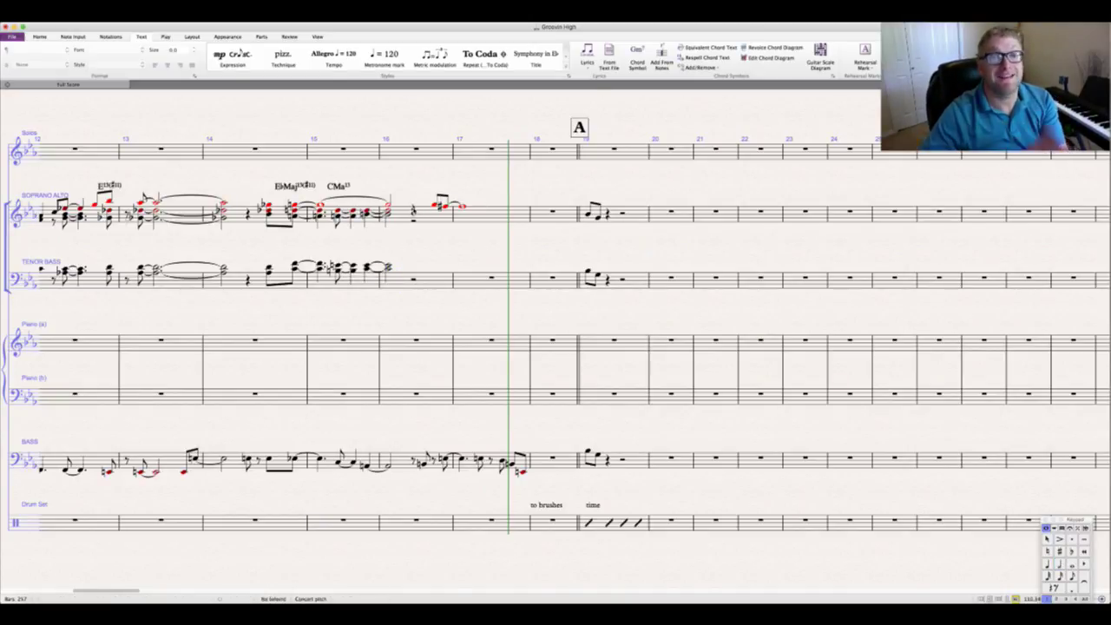
Step: Shift the soprano G5 in bar 16 to beat 3.5 as an eighth note, with an eighth rest on beat 4
click(415, 211)
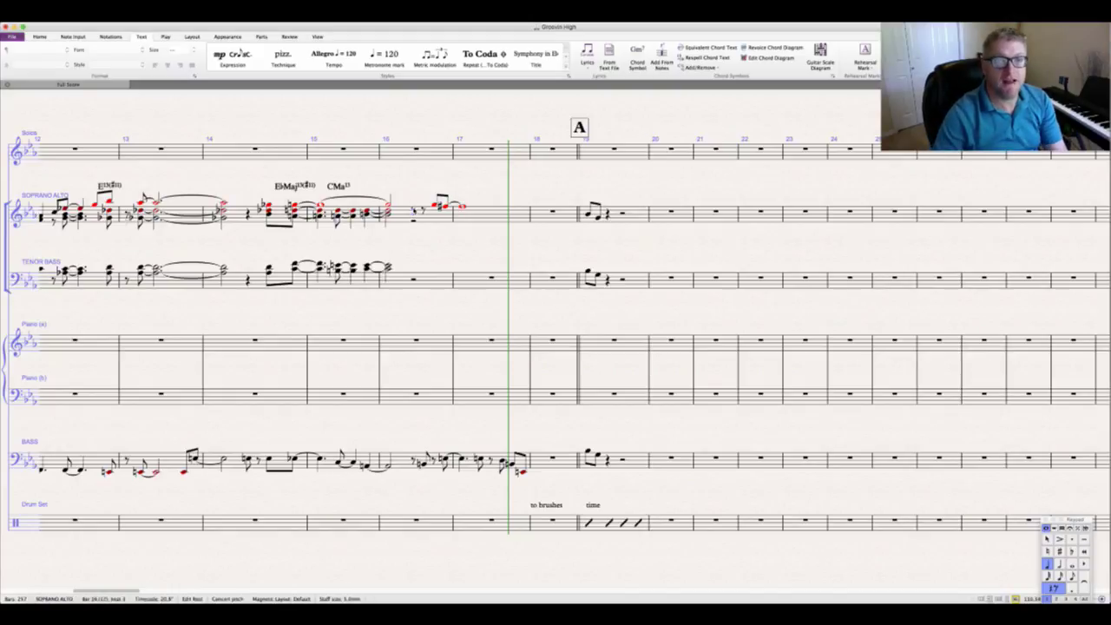
key(Right)
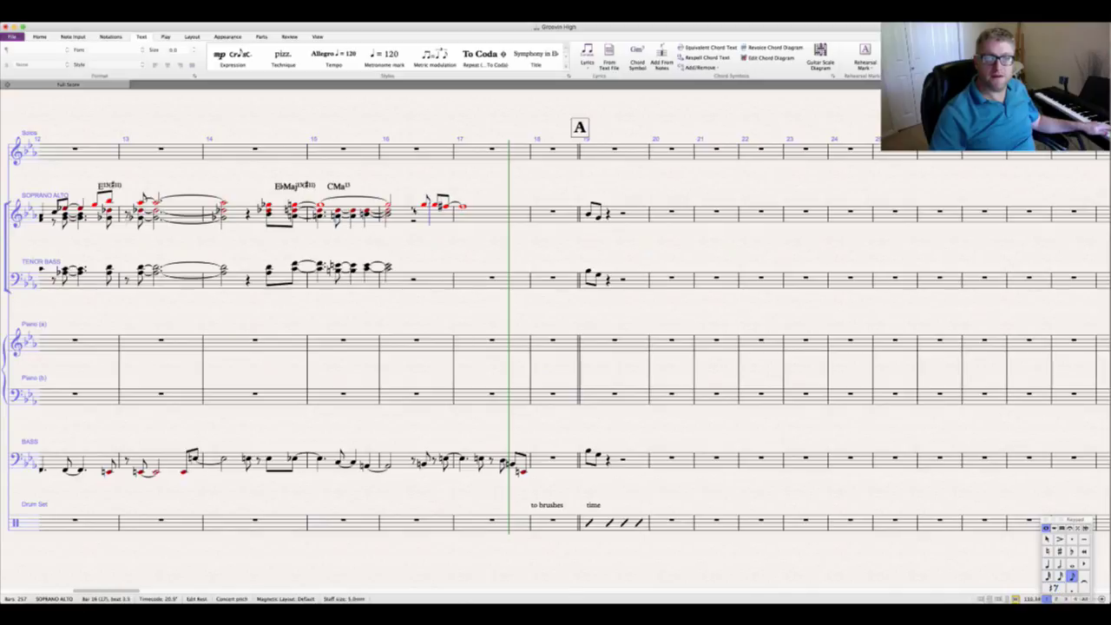
key(c)
key(Right)
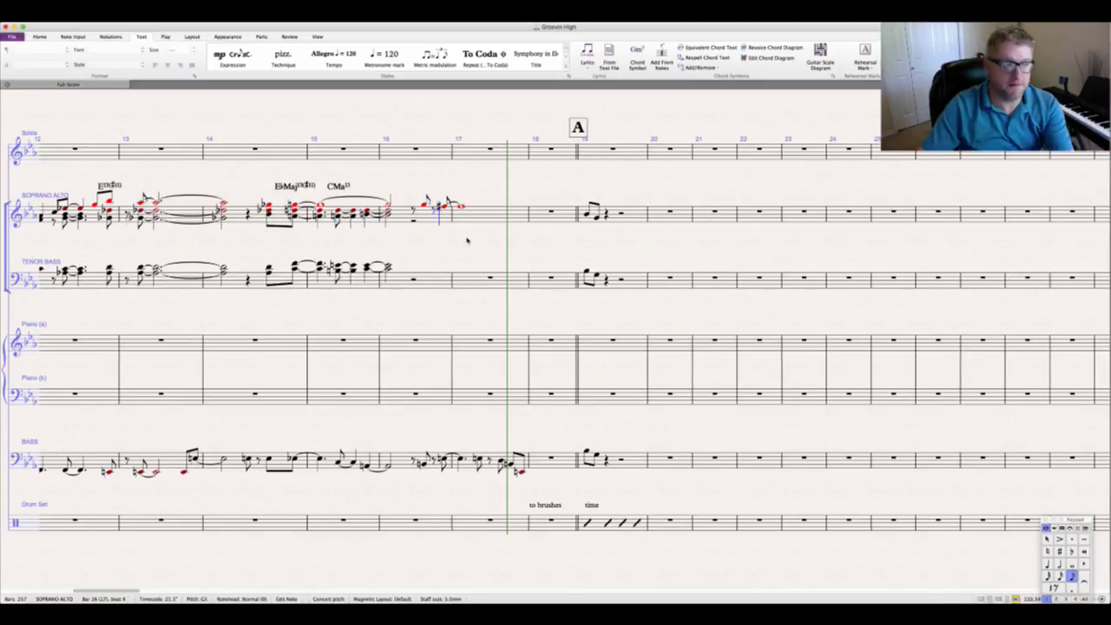
key(Escape)
key(Escape)
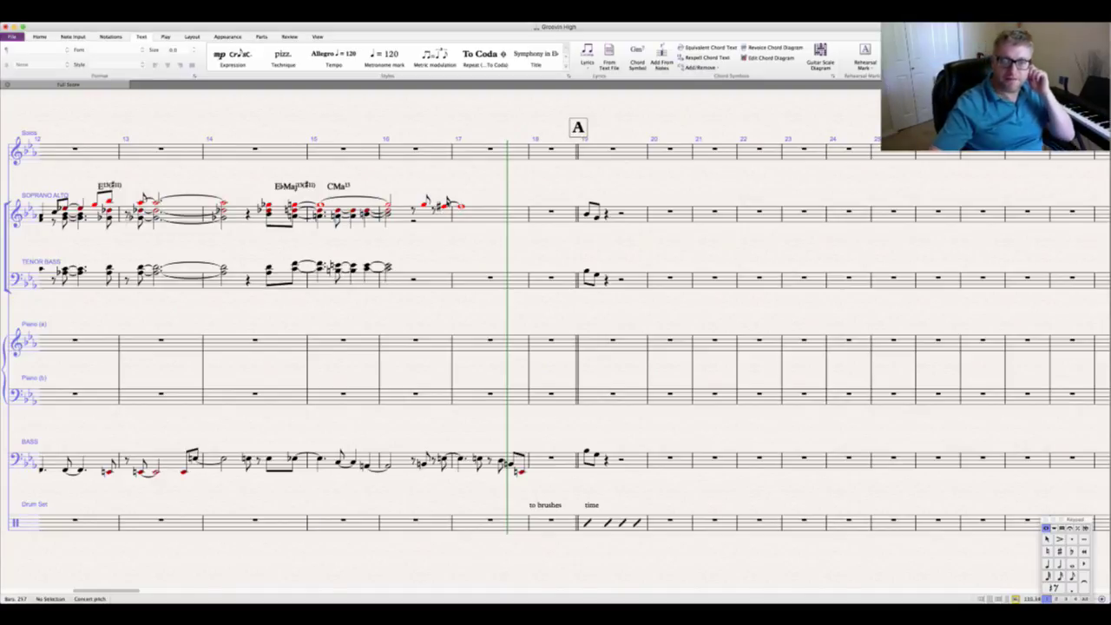
click(445, 206)
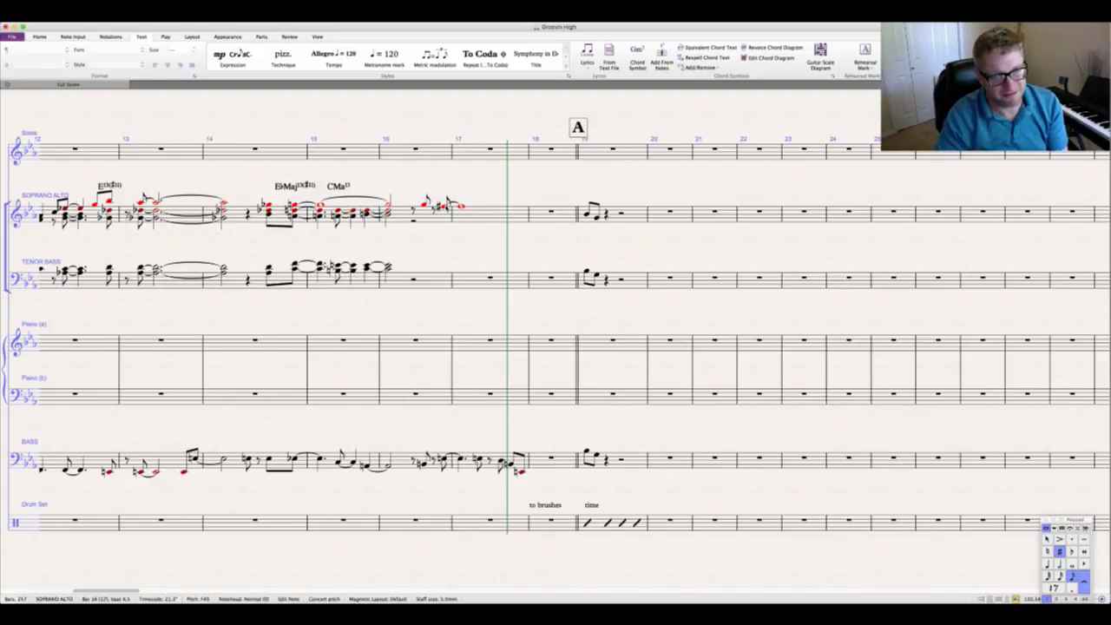
key(ctrl+shift+Tab)
key(k)
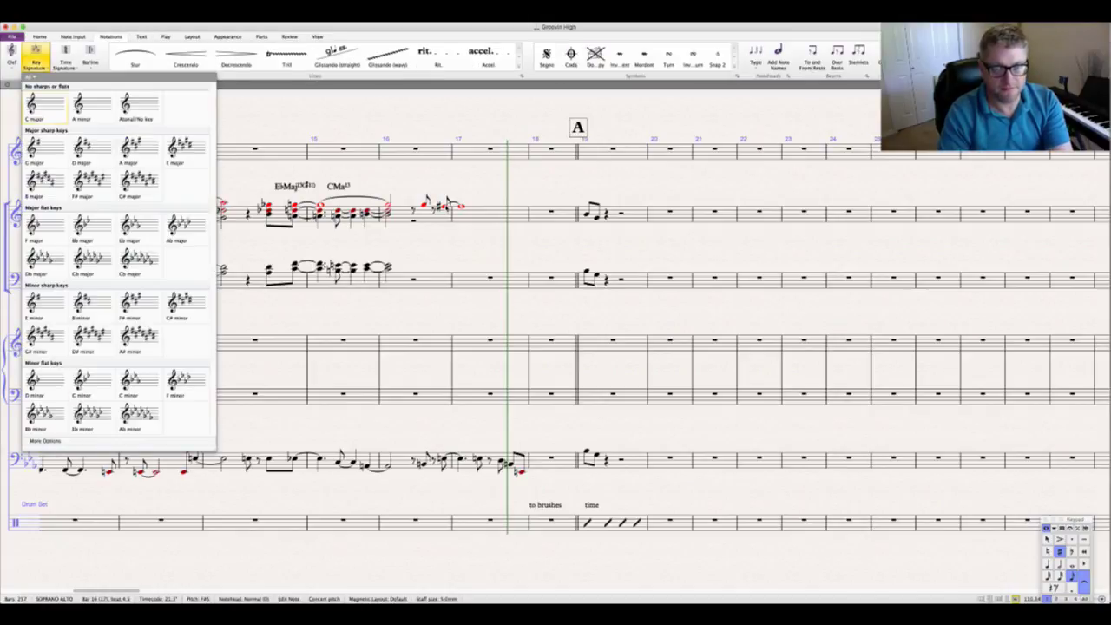
key(Escape)
key(Escape)
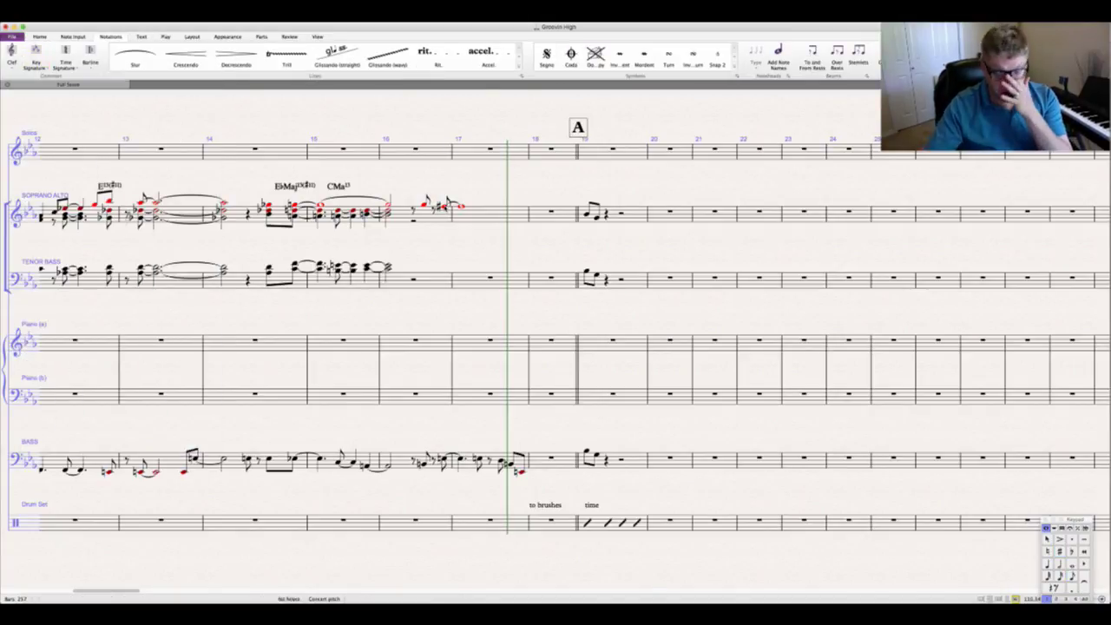
Step: Add the chord symbol E13(#11) above the soprano F#5 on beat 4.5 of bar 16
click(460, 207)
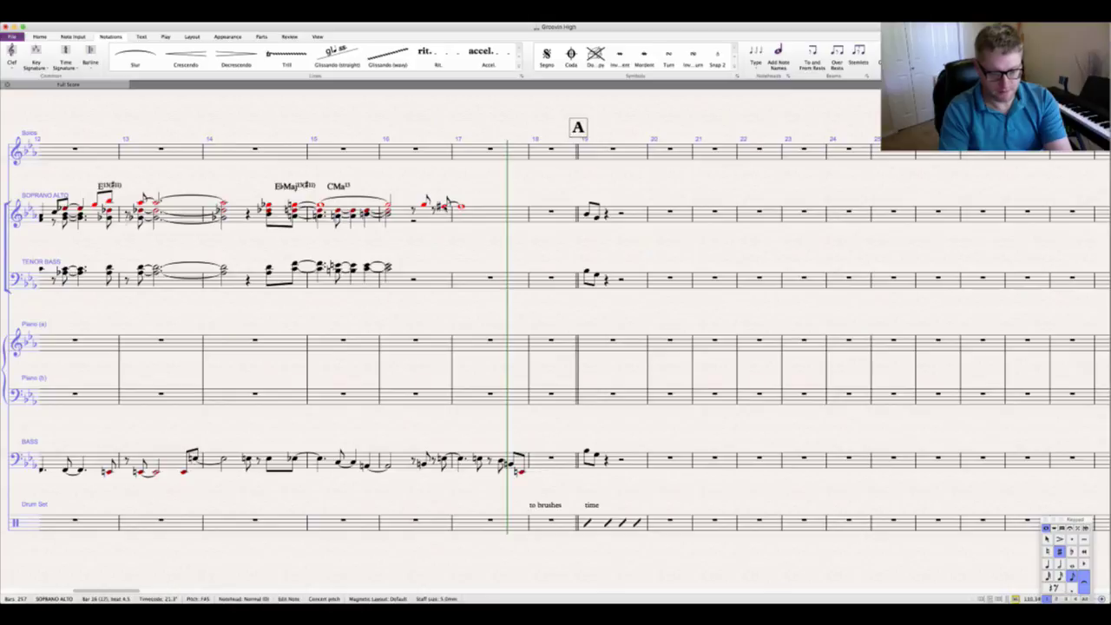
key(ctrl+k)
text(E13)
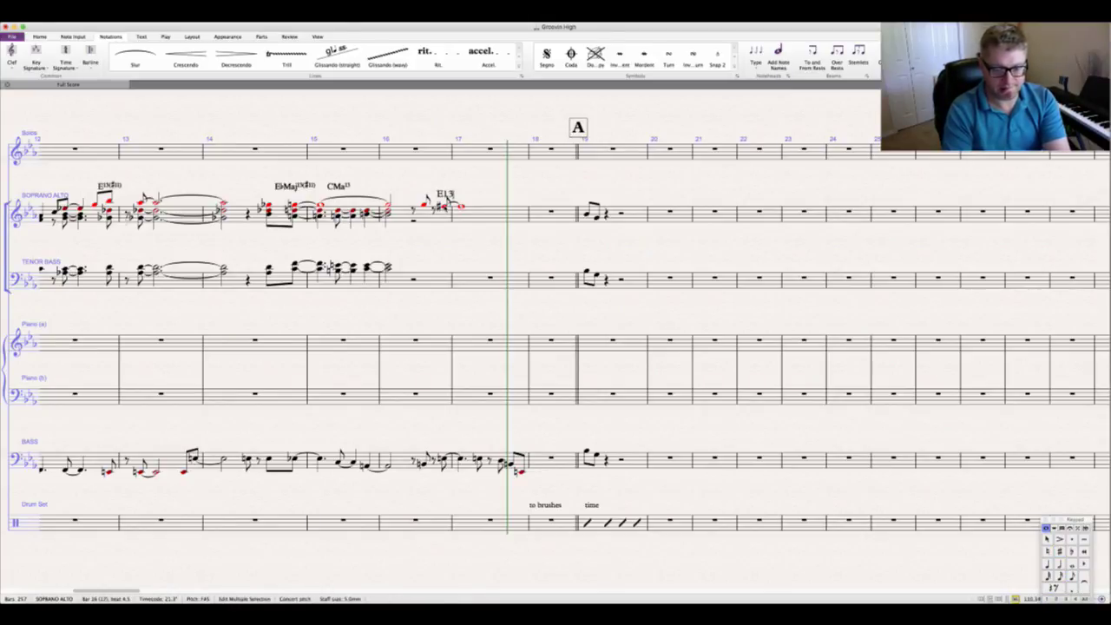
text((#11))
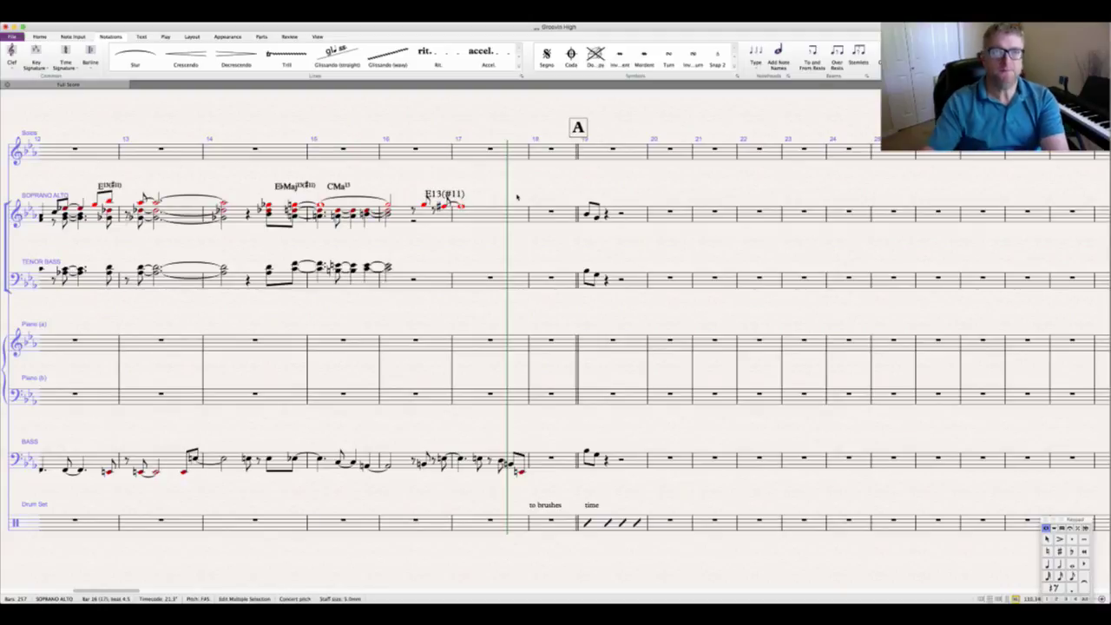
key(Escape)
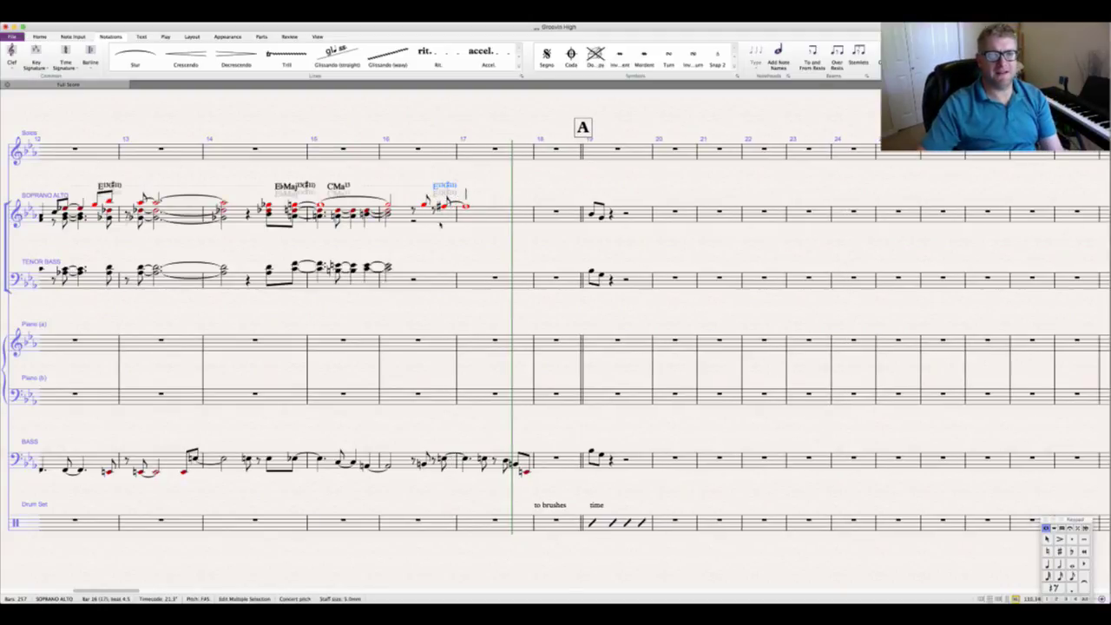
key(Escape)
Step: Add the chord symbol B7alt above the soprano G5 on beat 3.5 of bar 16
click(441, 203)
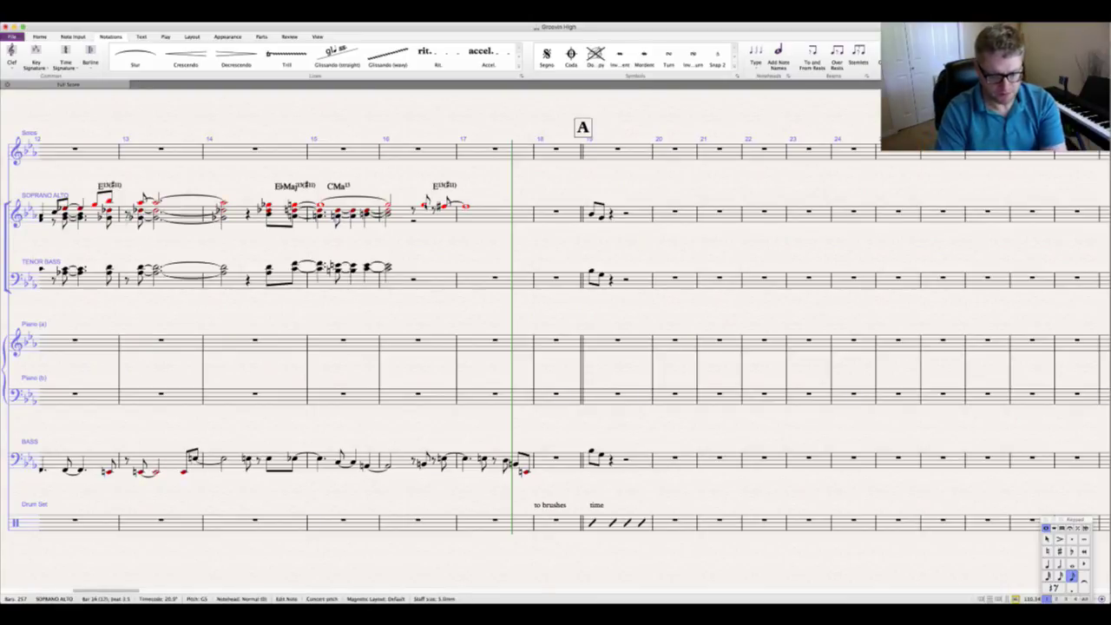
key(ctrl+k)
text(B)
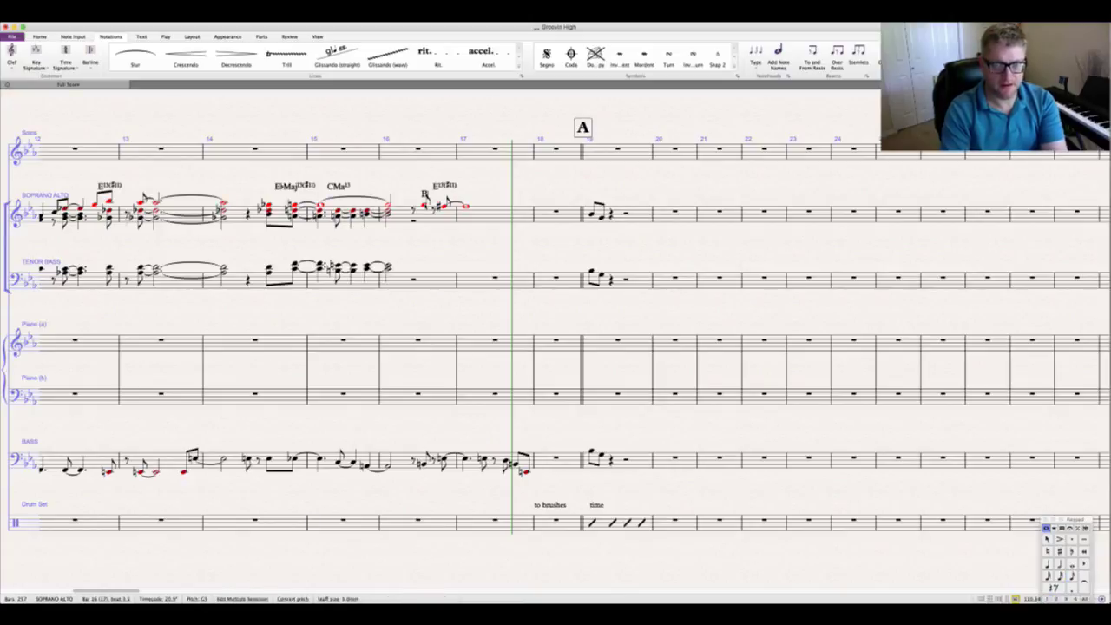
text(balt)
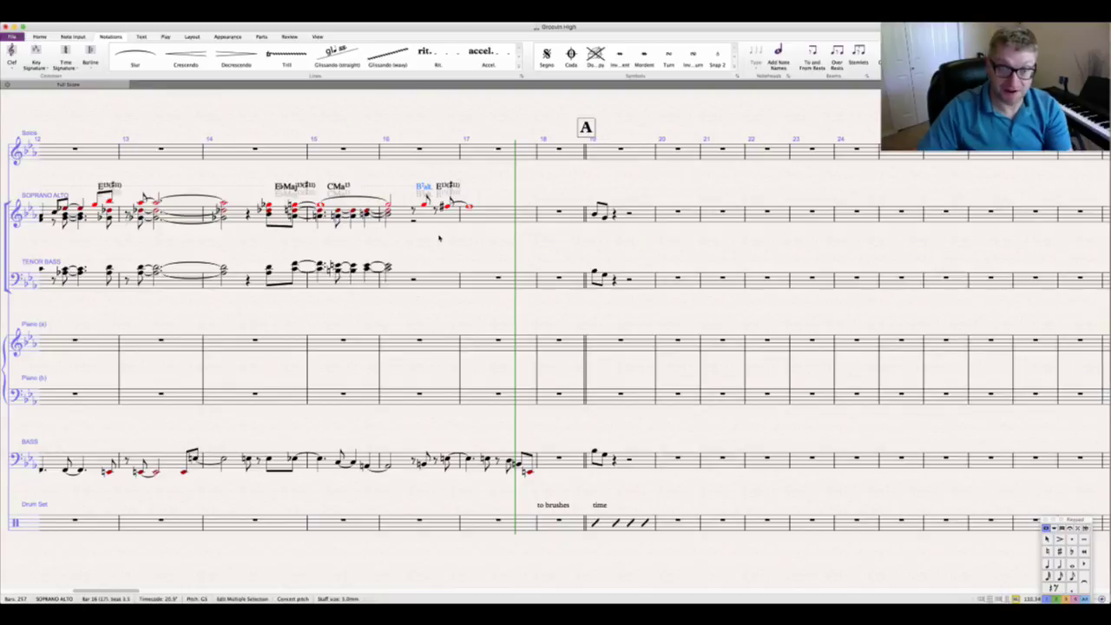
key(Escape)
key(Escape)
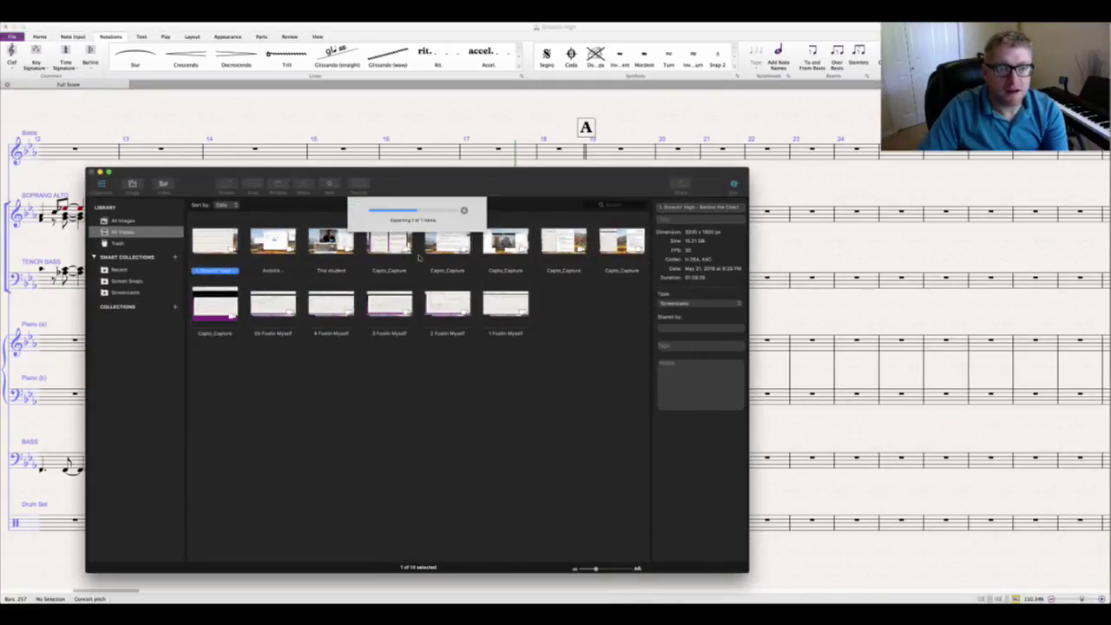
Step: Return to the score and remove the redundant second-voice half rest on beat 3 of bar 16 in the SOPRANO ALTO staff
click(108, 173)
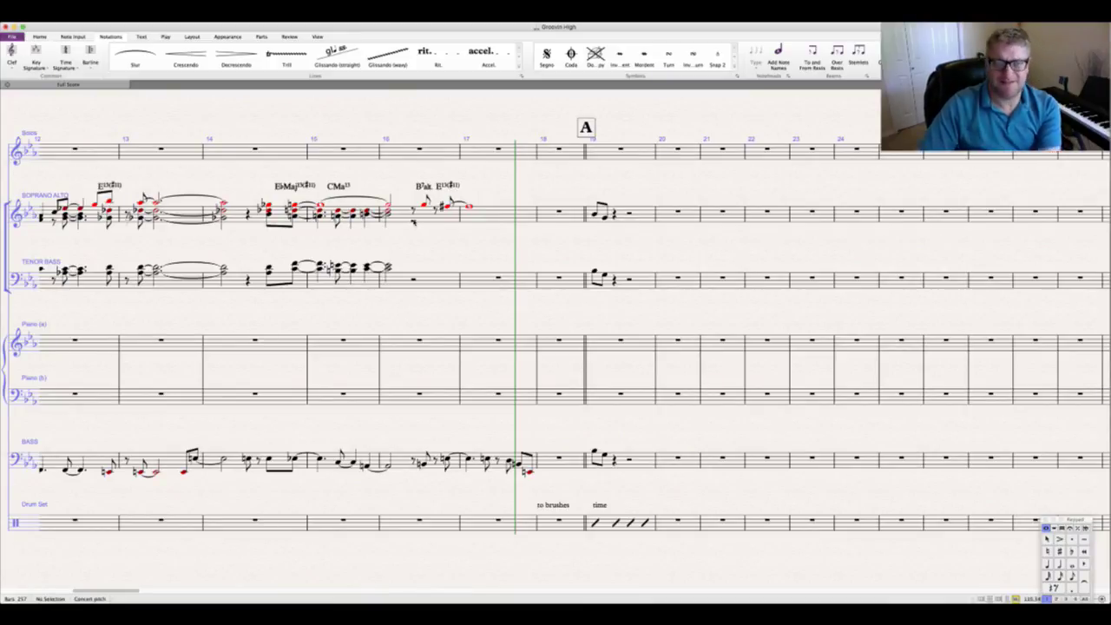
click(413, 222)
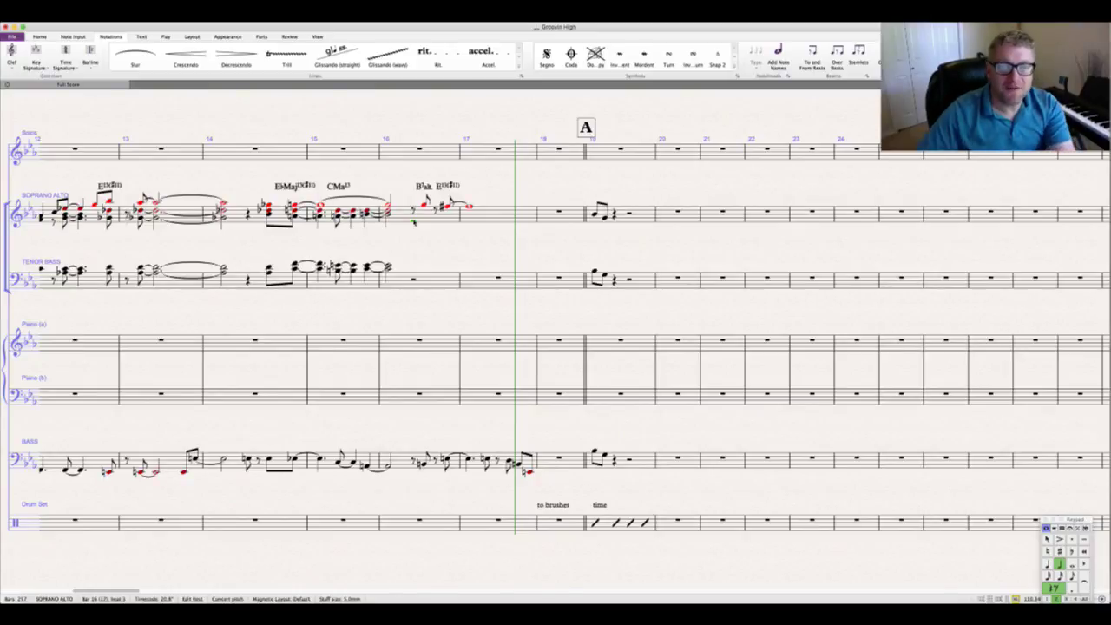
key(d)
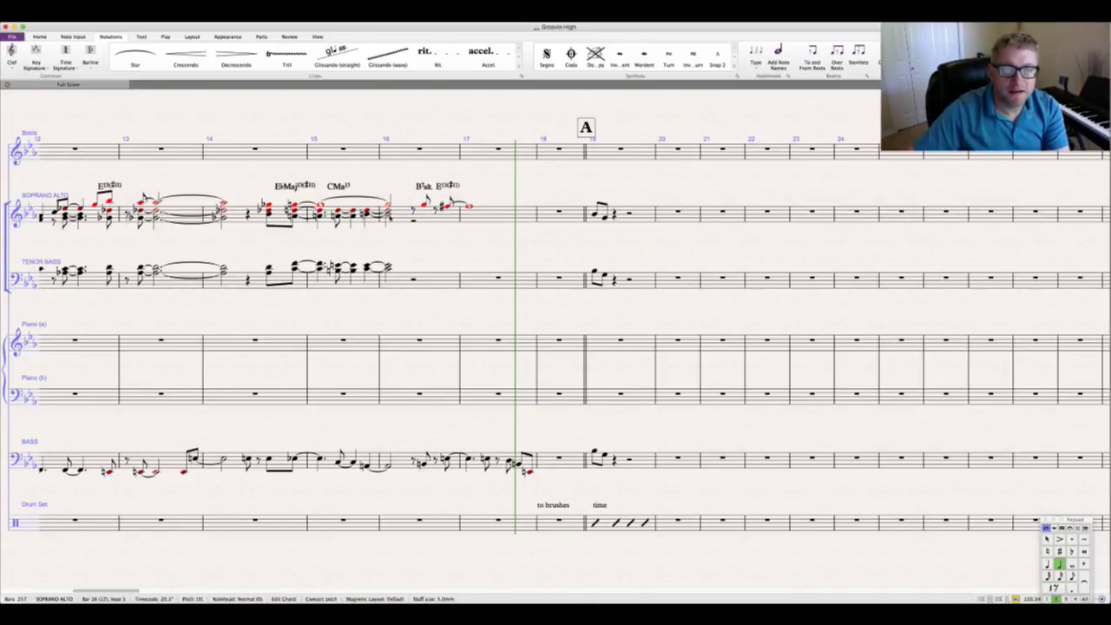
key(shift+3)
key(alt+Down)
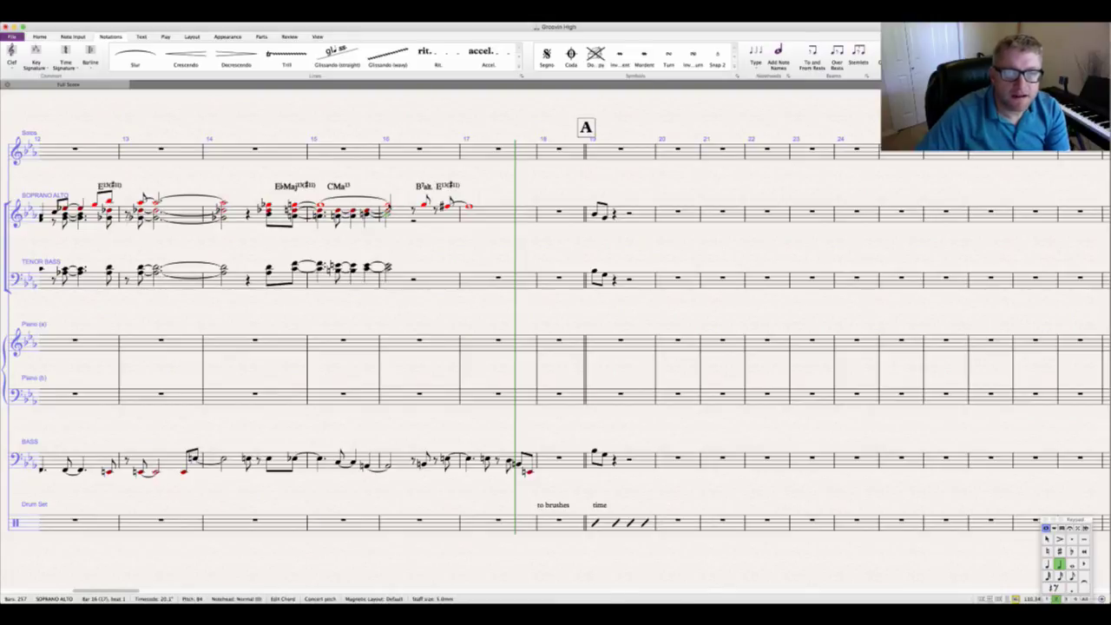
key(shift+Right)
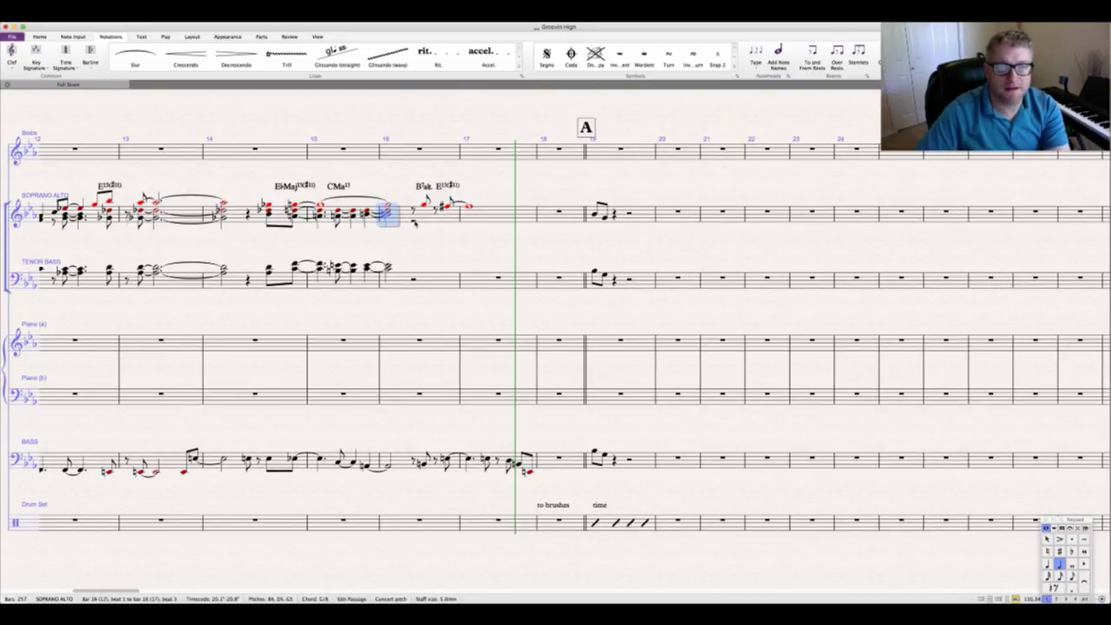
click(415, 220)
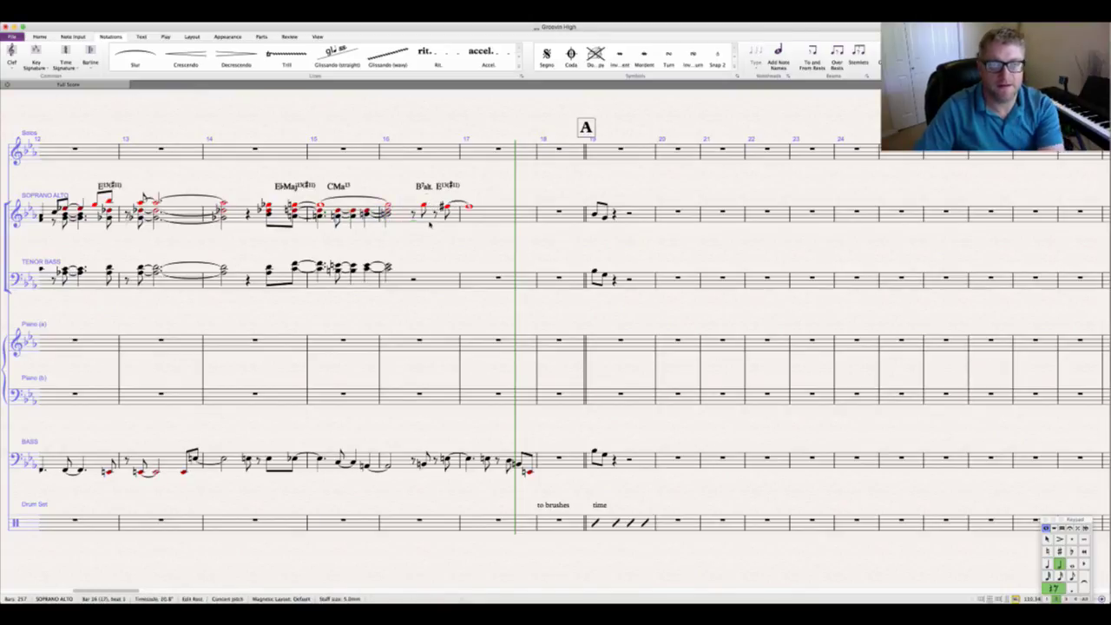
key(Escape)
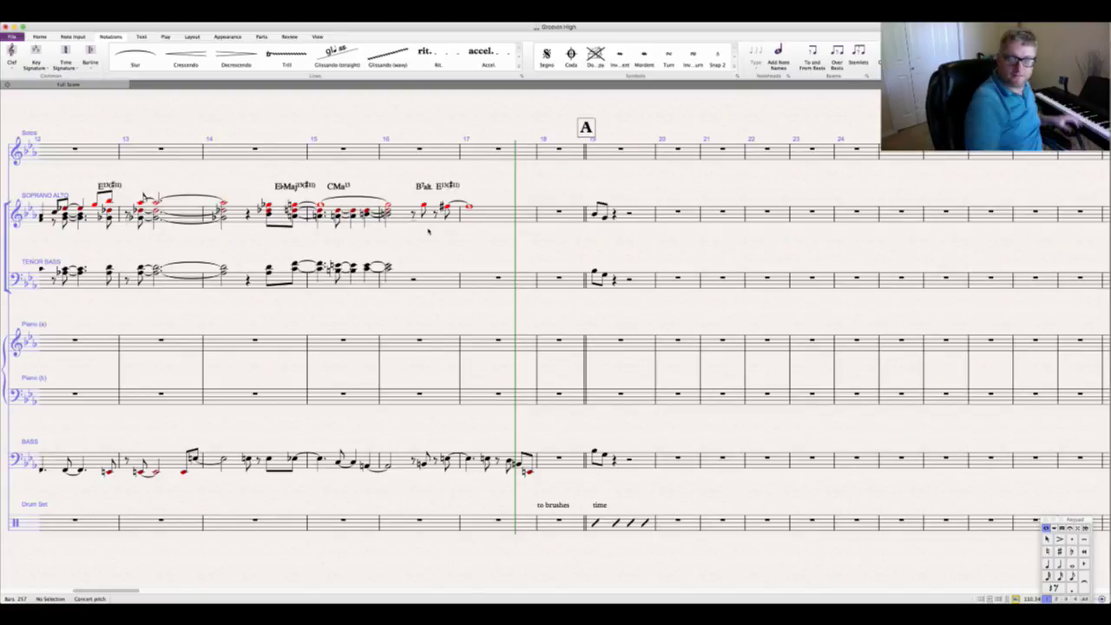
Step: Add the chord symbol Ami9 above the SOPRANO ALTO chord on beat 4 of bar 15
click(374, 211)
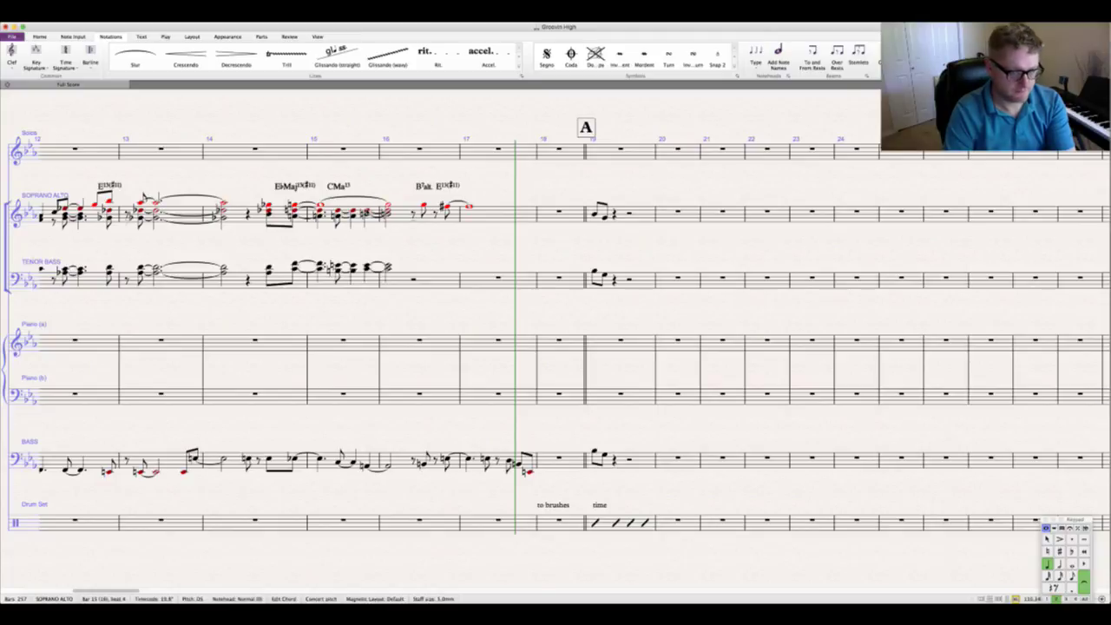
key(super+k)
text(Ami)
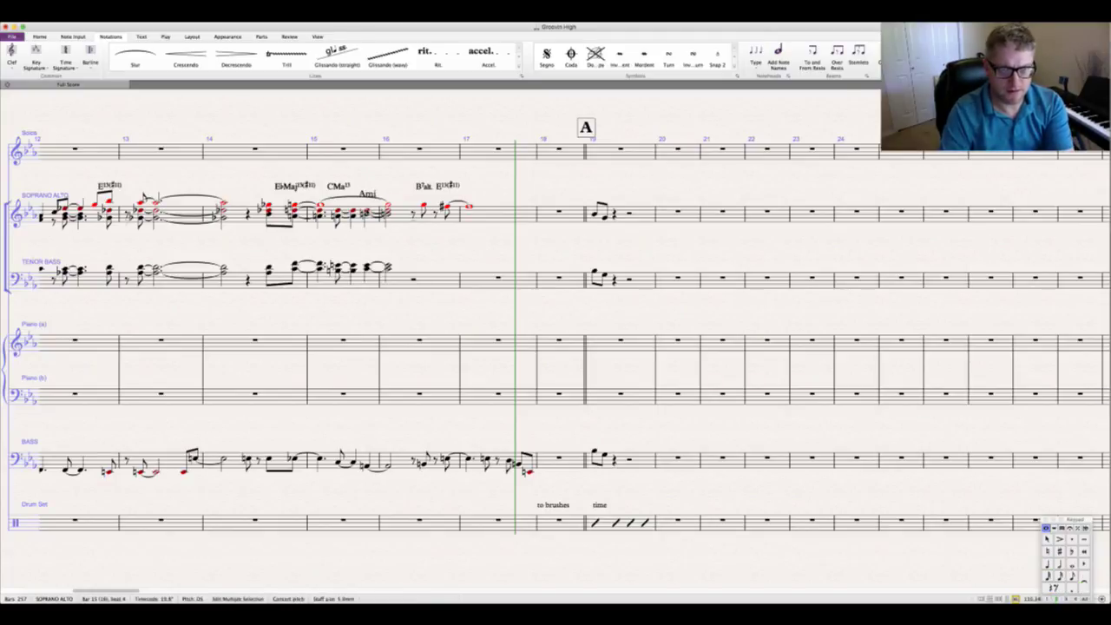
text(9)
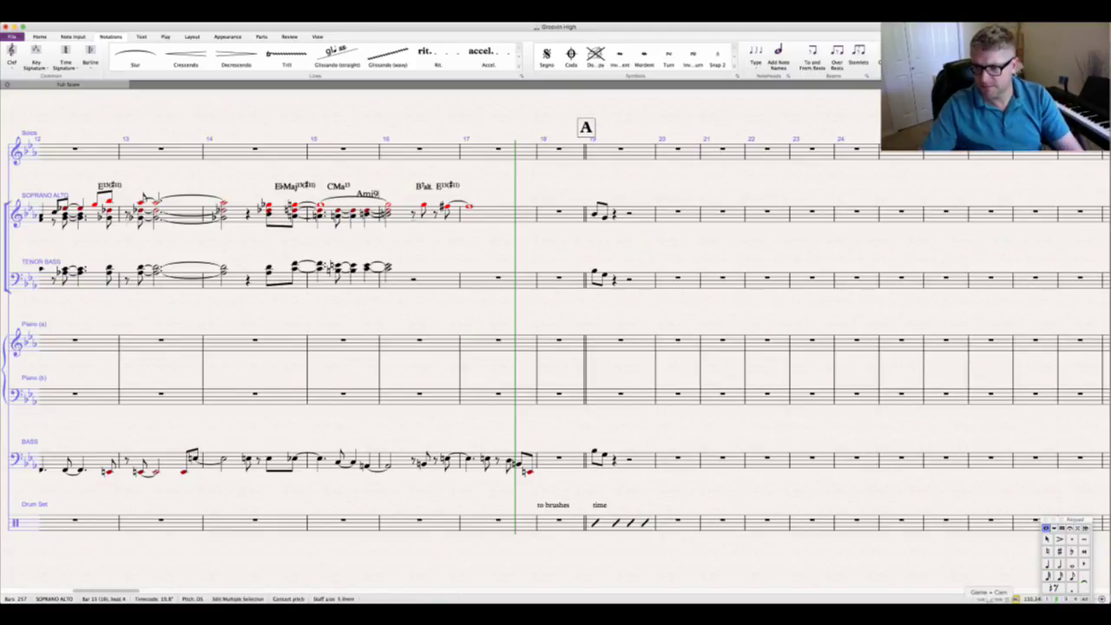
Step: Check the broadcast window, then reload the YouTube live stream page in the browser and read its chat
key(super+Tab)
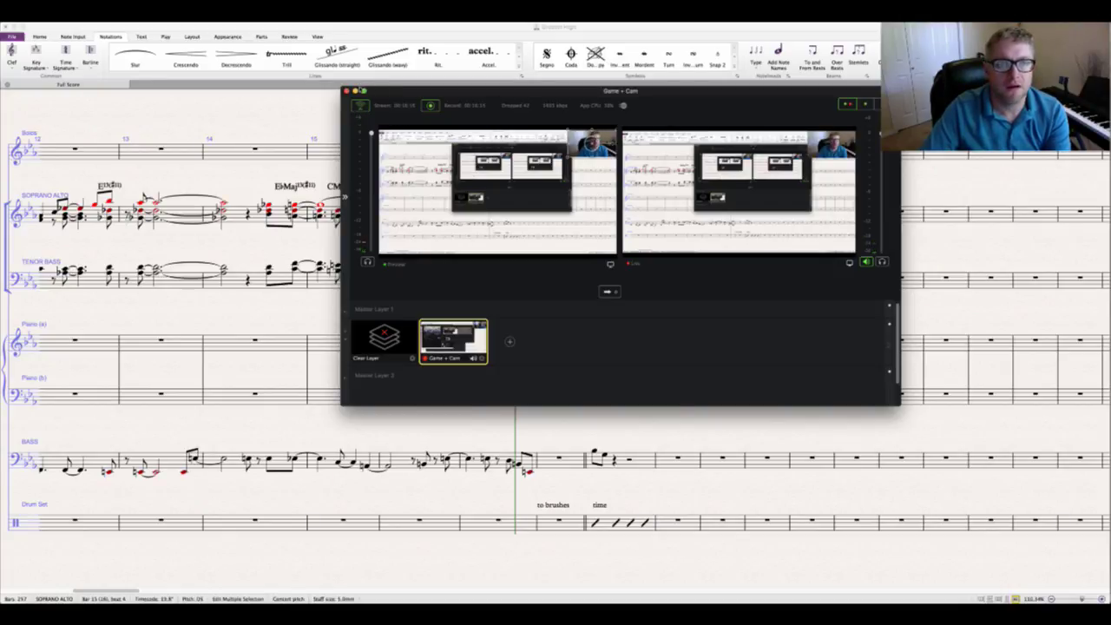
click(355, 90)
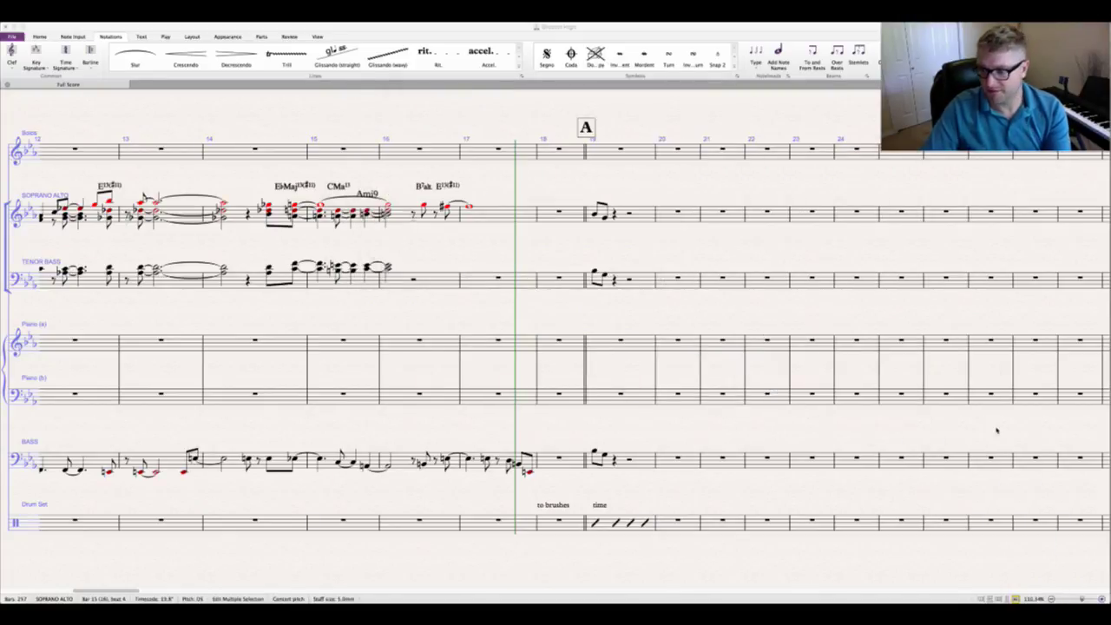
click(1050, 600)
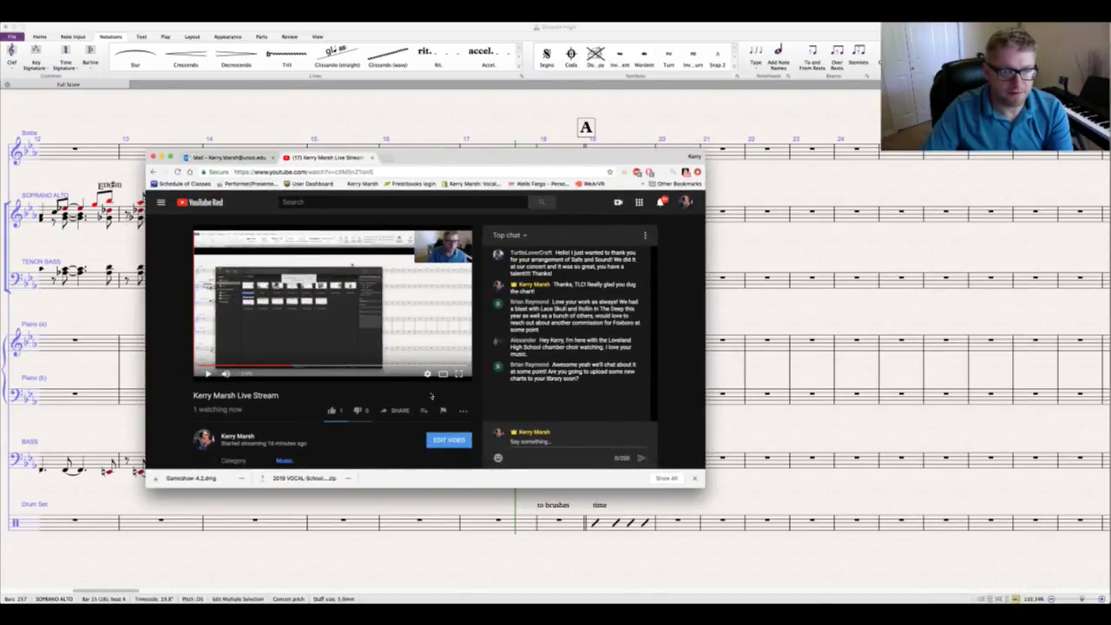
scroll(323, 400, down, 3)
scroll(322, 399, up, 4)
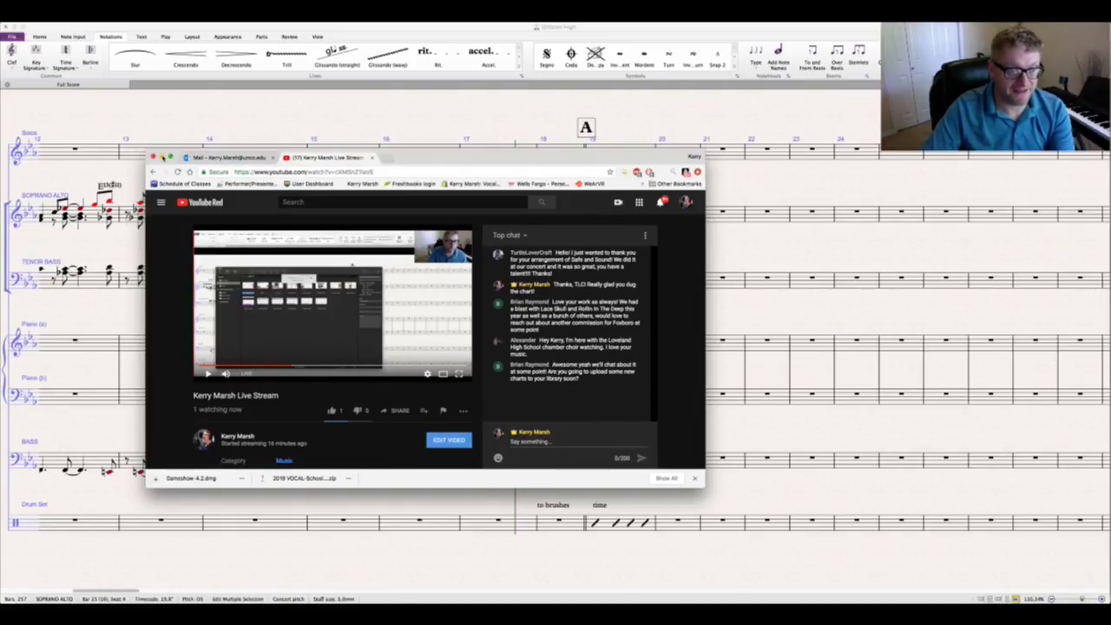
click(177, 172)
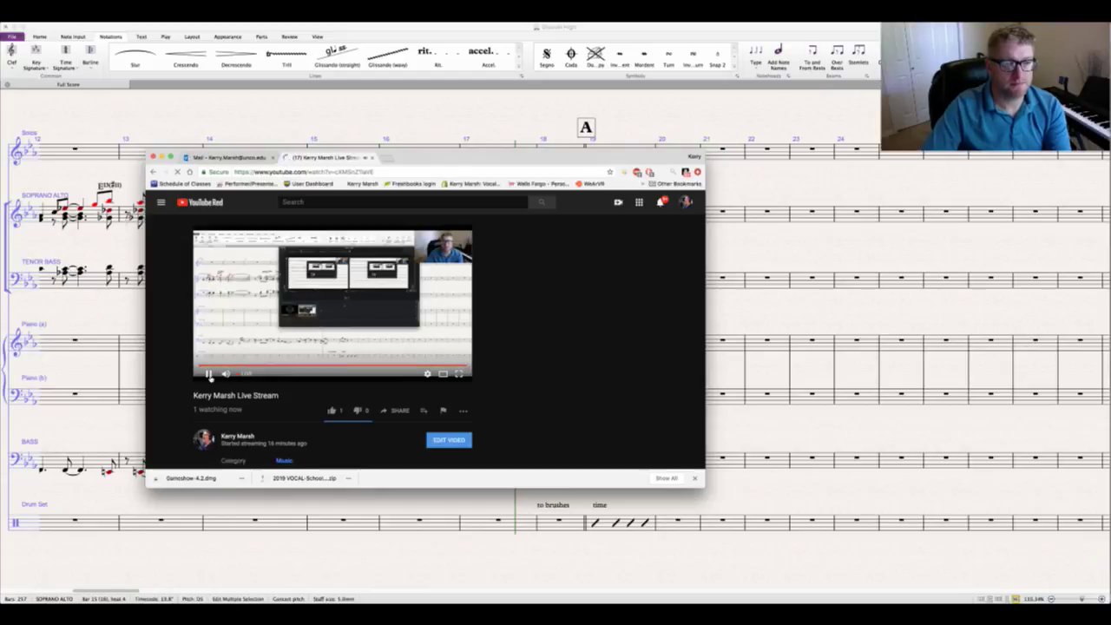
click(356, 172)
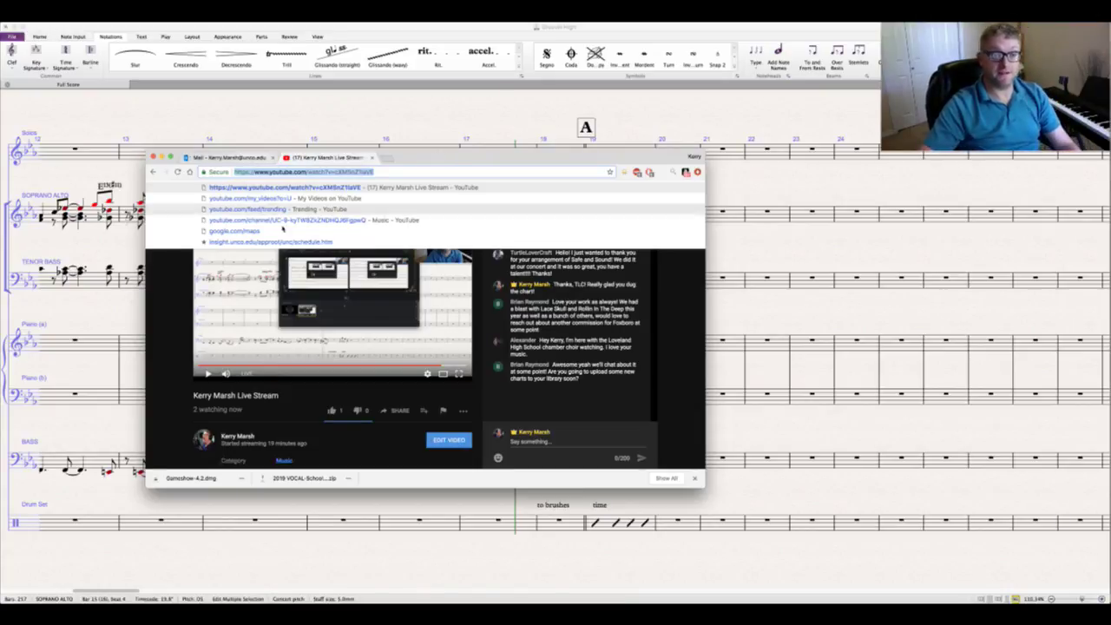
click(161, 158)
click(161, 157)
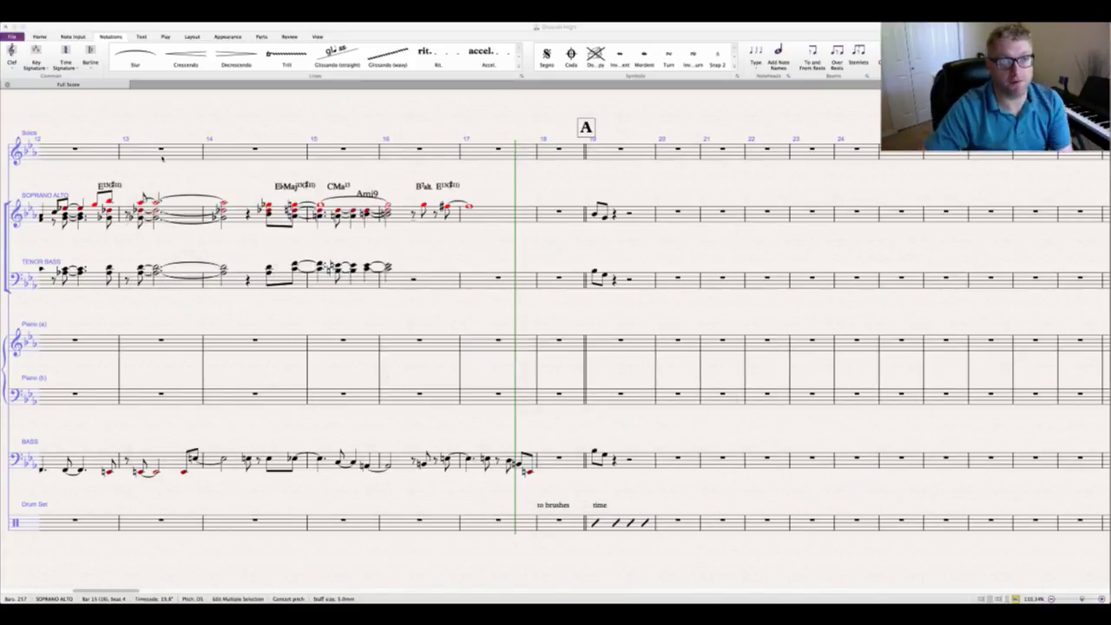
Step: Split the TENOR BASS half rest on beat 3 of bar 16 into four eighth rests
click(440, 251)
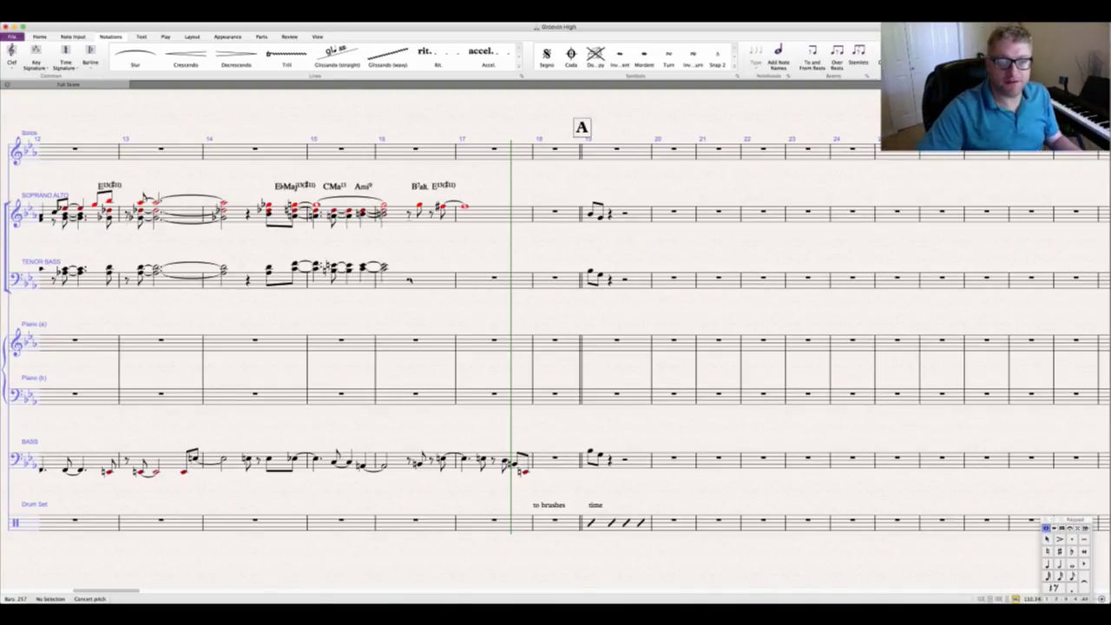
click(409, 280)
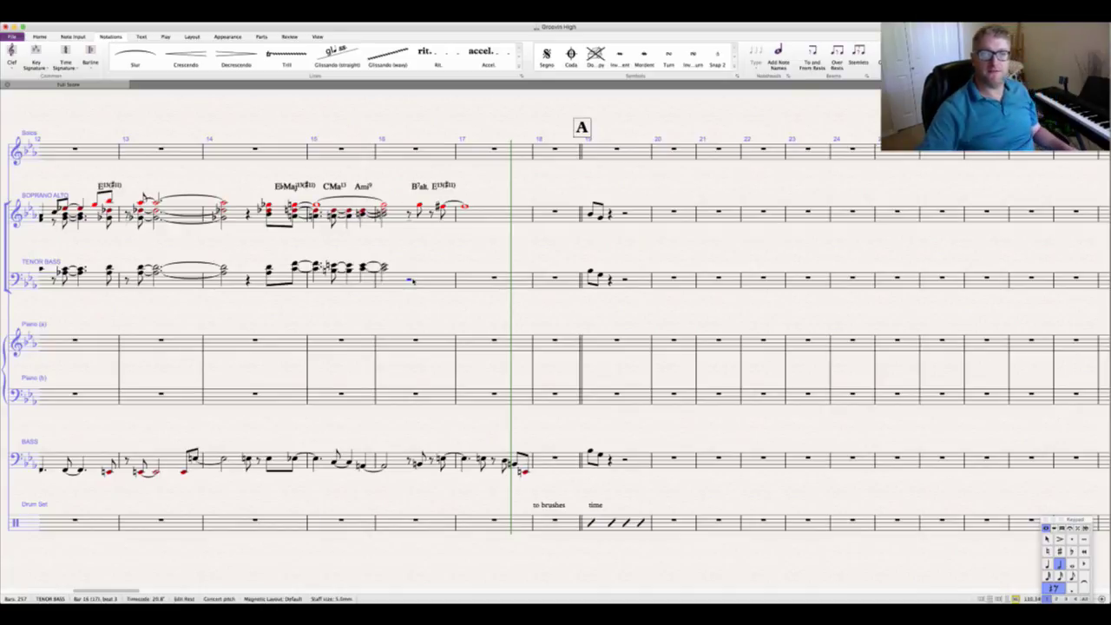
key(3)
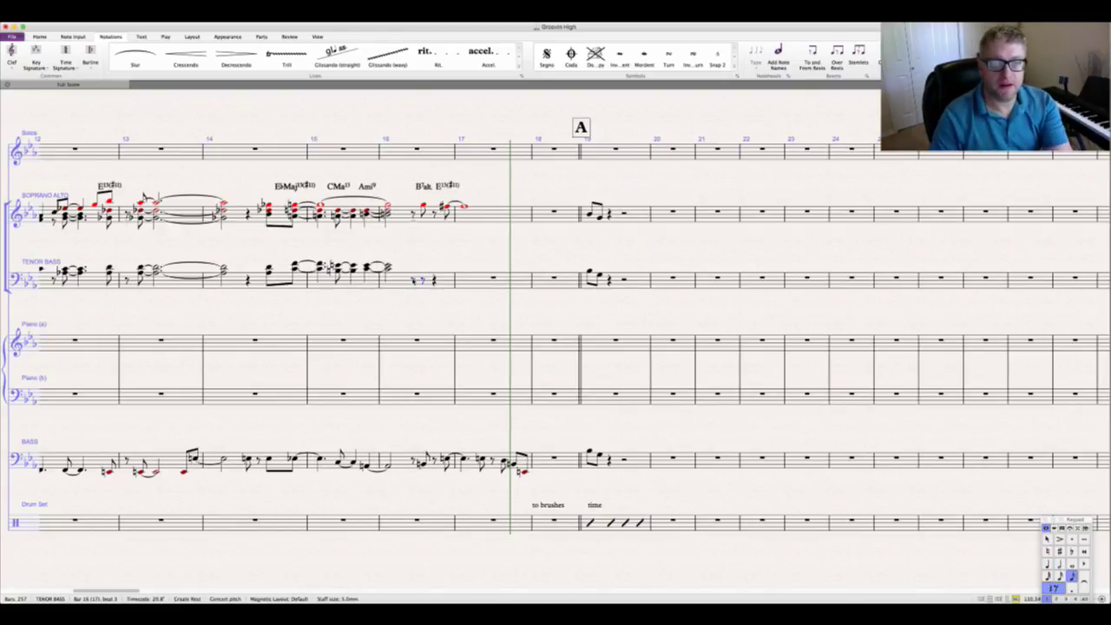
key(Right)
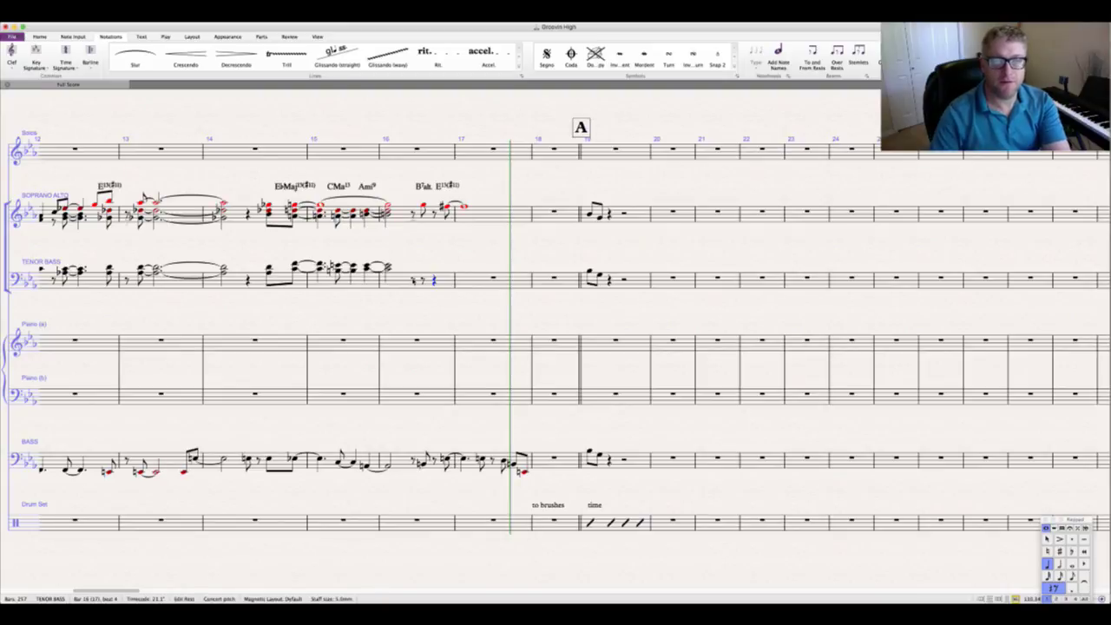
key(3)
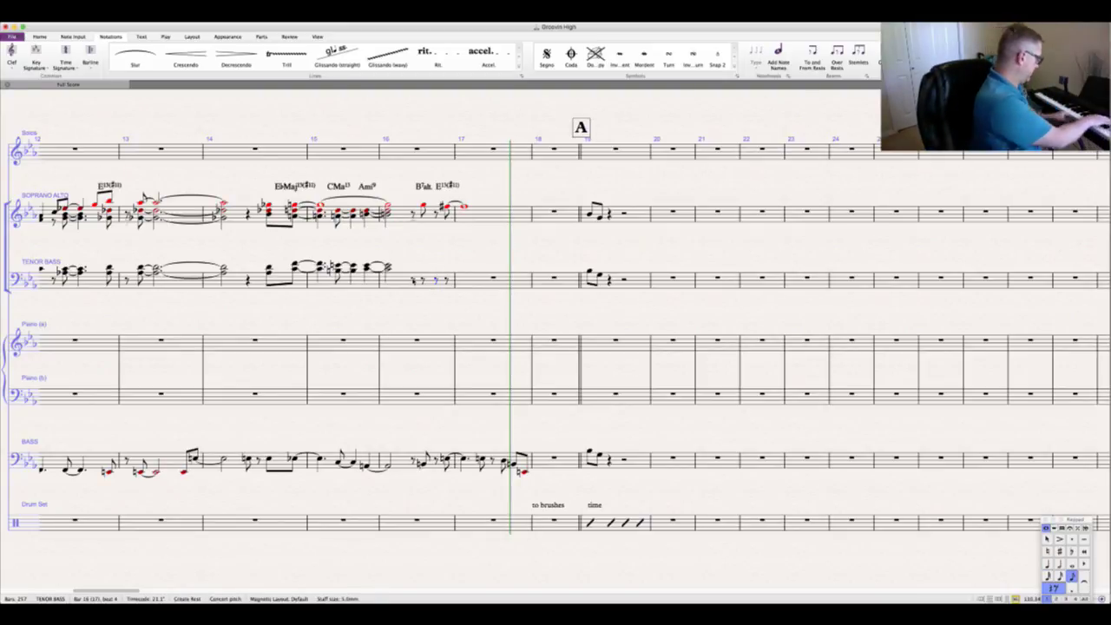
key(Right)
key(Escape)
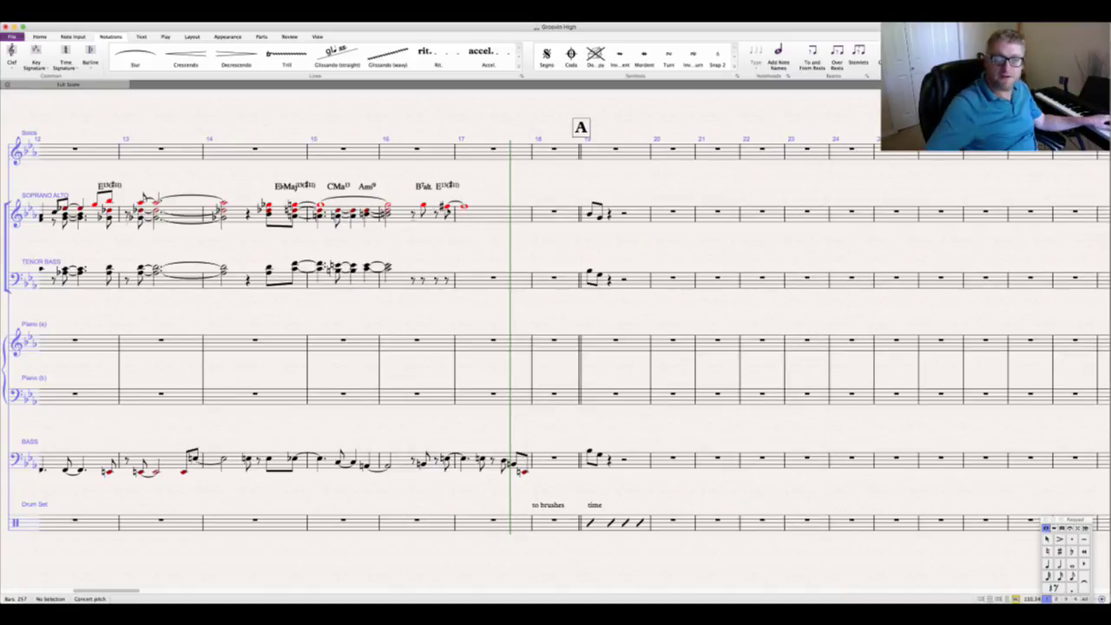
Step: Fill in an A#4–C#5–F#5 SOPRANO ALTO eighth-note chord on beat 4.5 of bar 16, tied into a half-note chord in bar 17
click(449, 208)
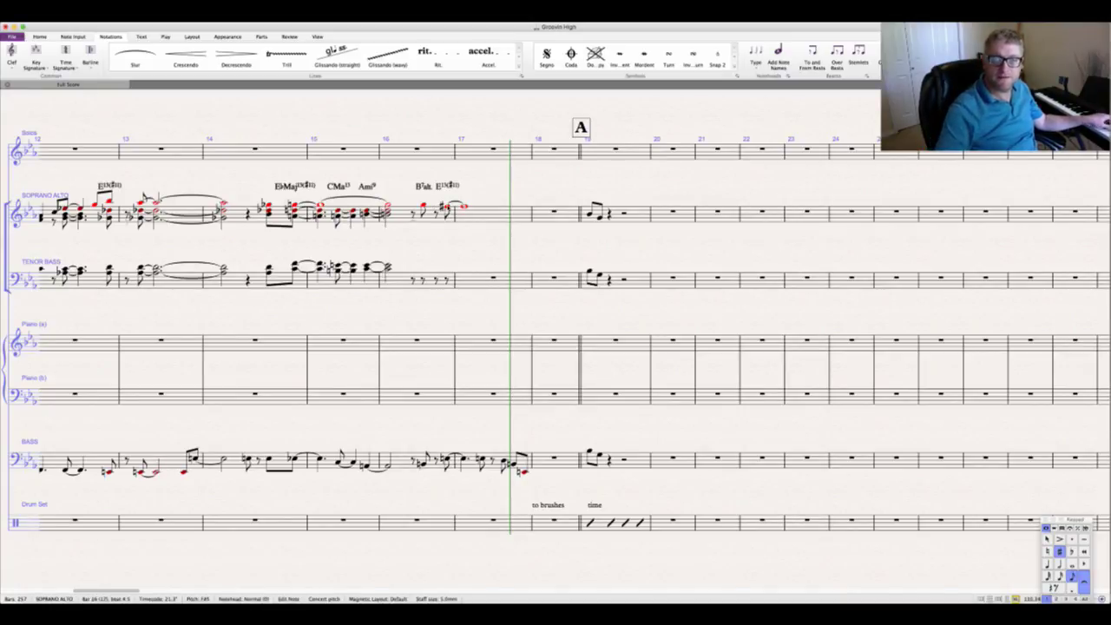
key(3)
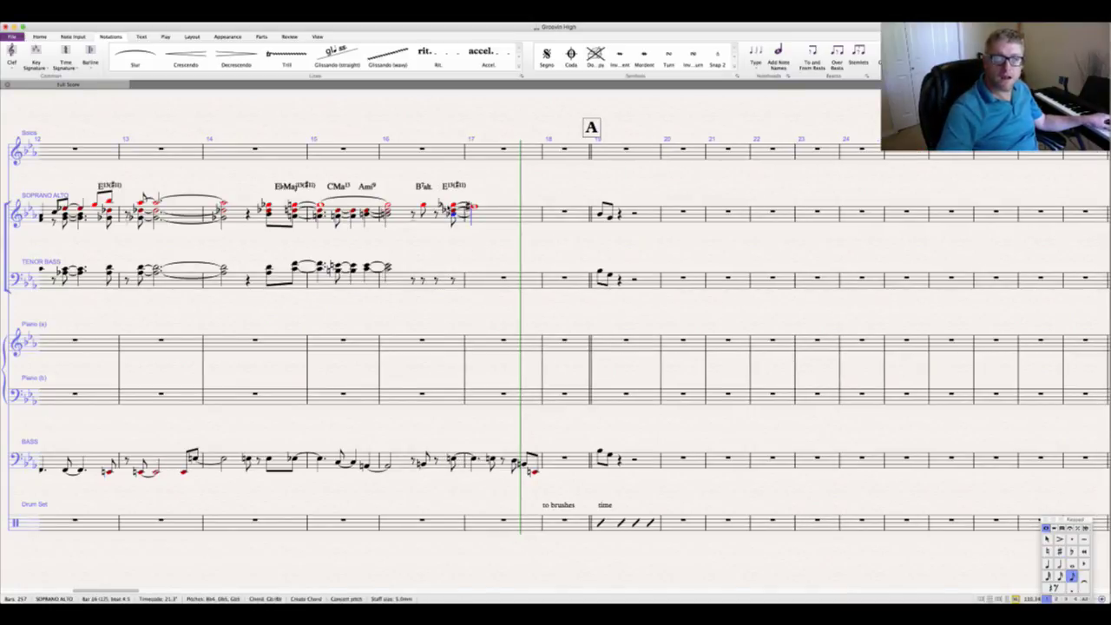
key(3)
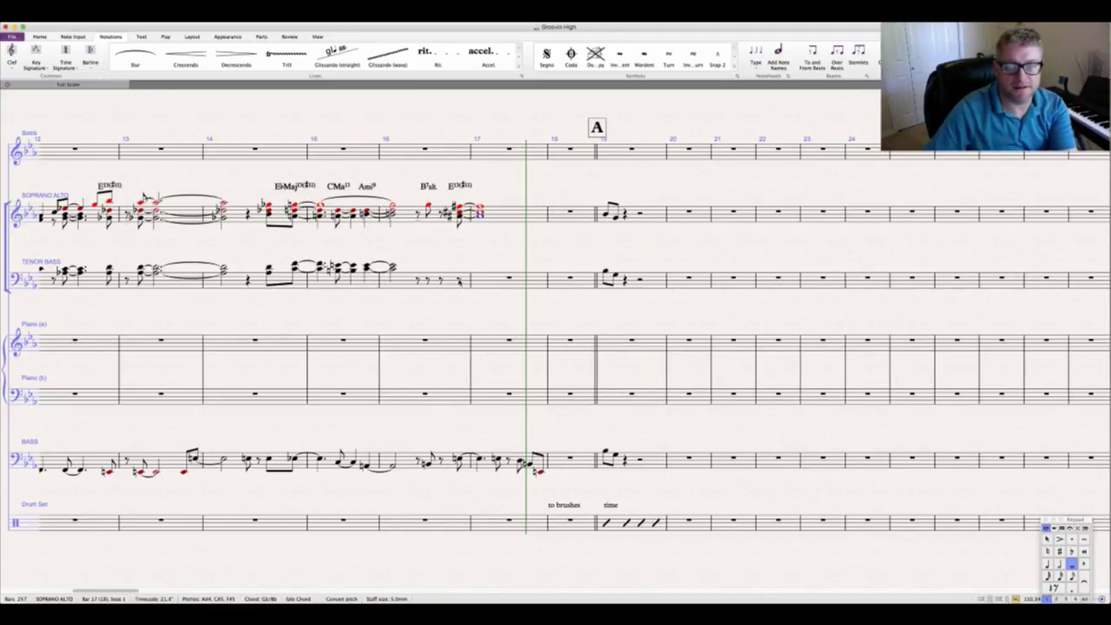
key(Escape)
Step: Enter an Ab3–D4 TENOR BASS eighth-note chord on beat 4.5 of bar 16, tied into a half-note chord in bar 17
click(458, 280)
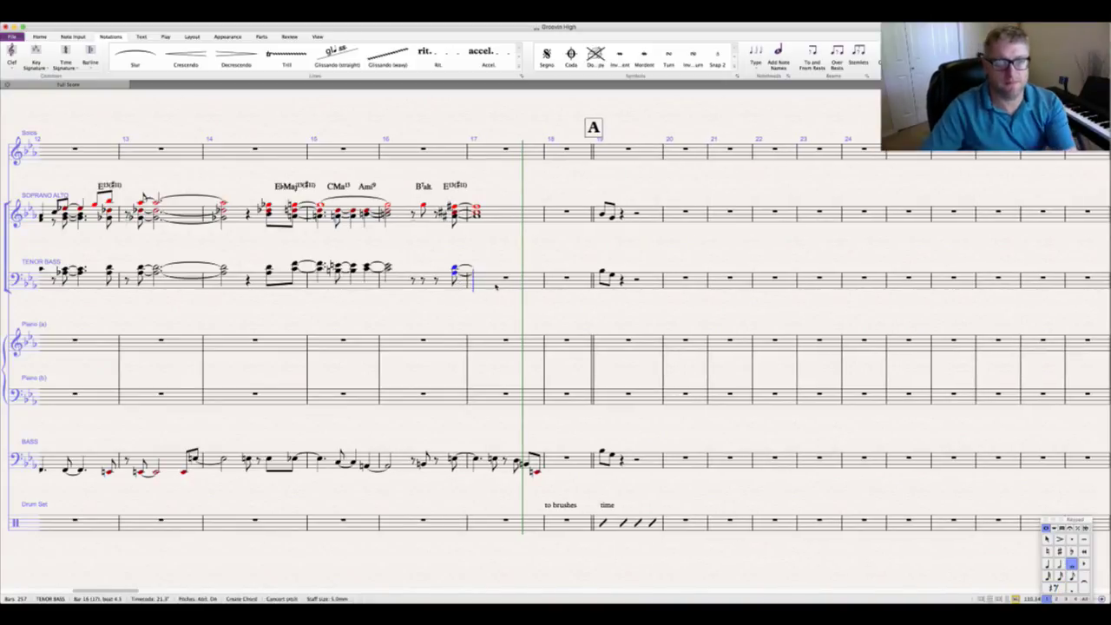
key(KP_Enter)
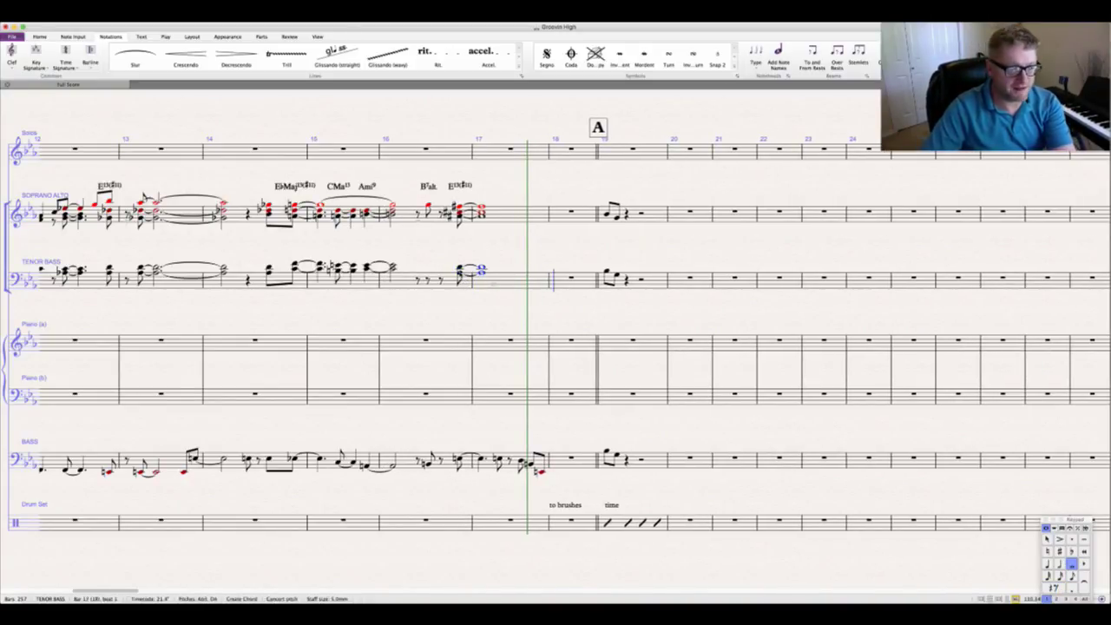
key(Escape)
key(Escape)
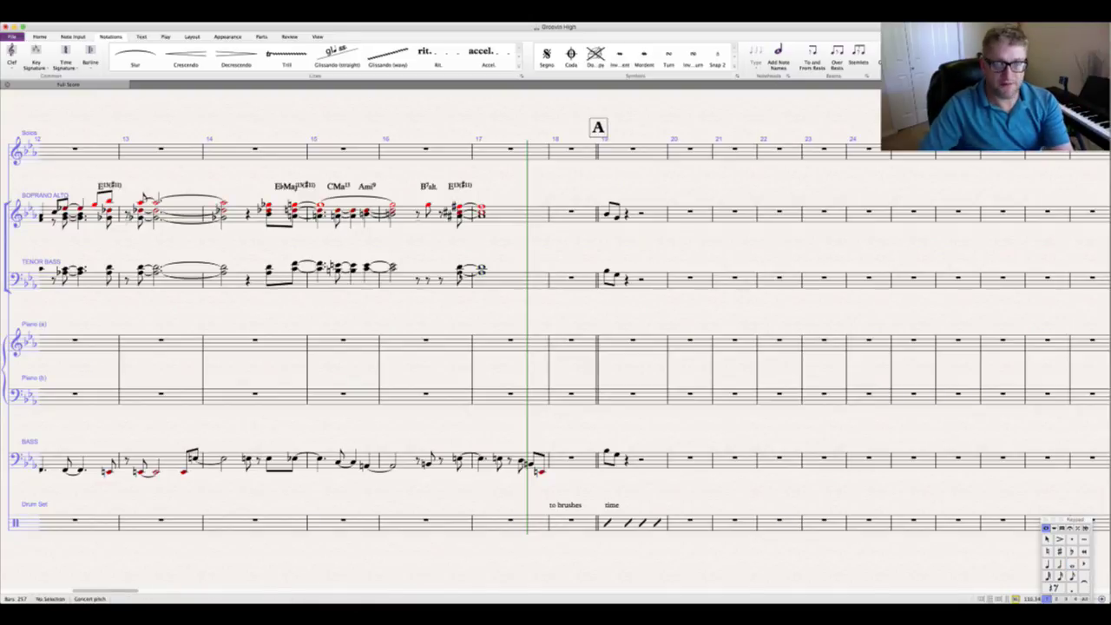
Step: Respell the Ab3 as G#3 in the tied TENOR BASS chords on beat 4.5 of bar 16 and beat 1 of bar 17
click(458, 274)
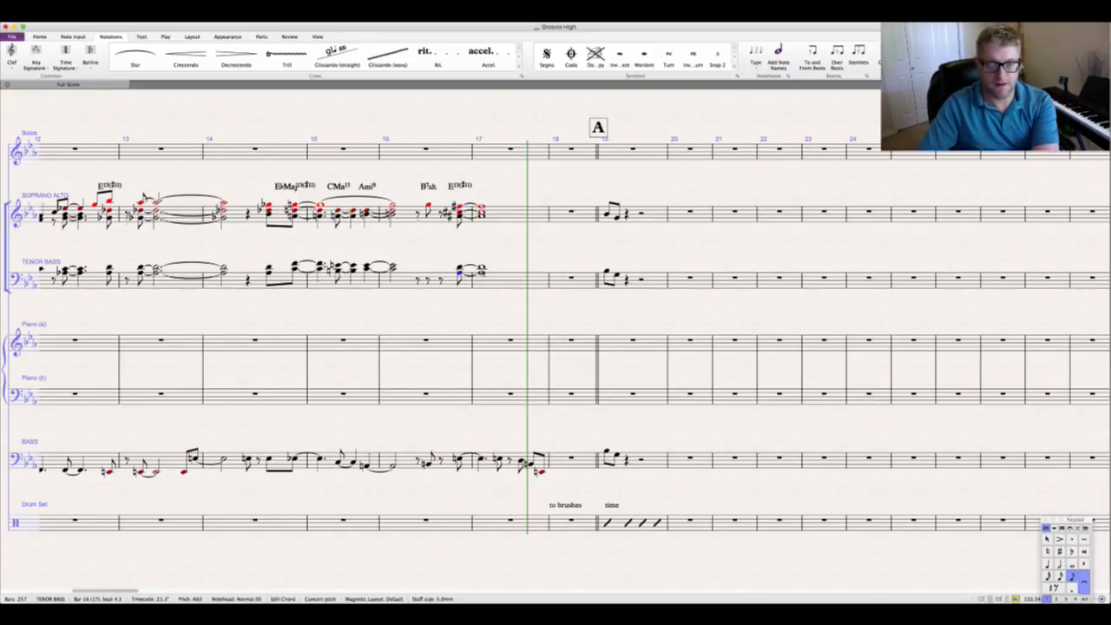
click(477, 273)
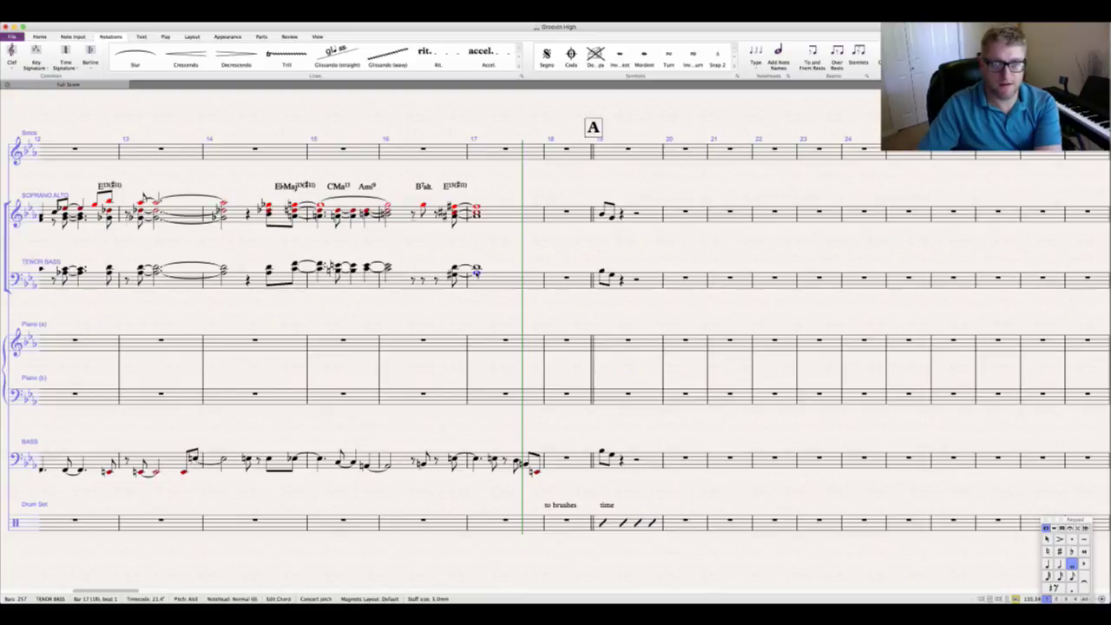
key(Return)
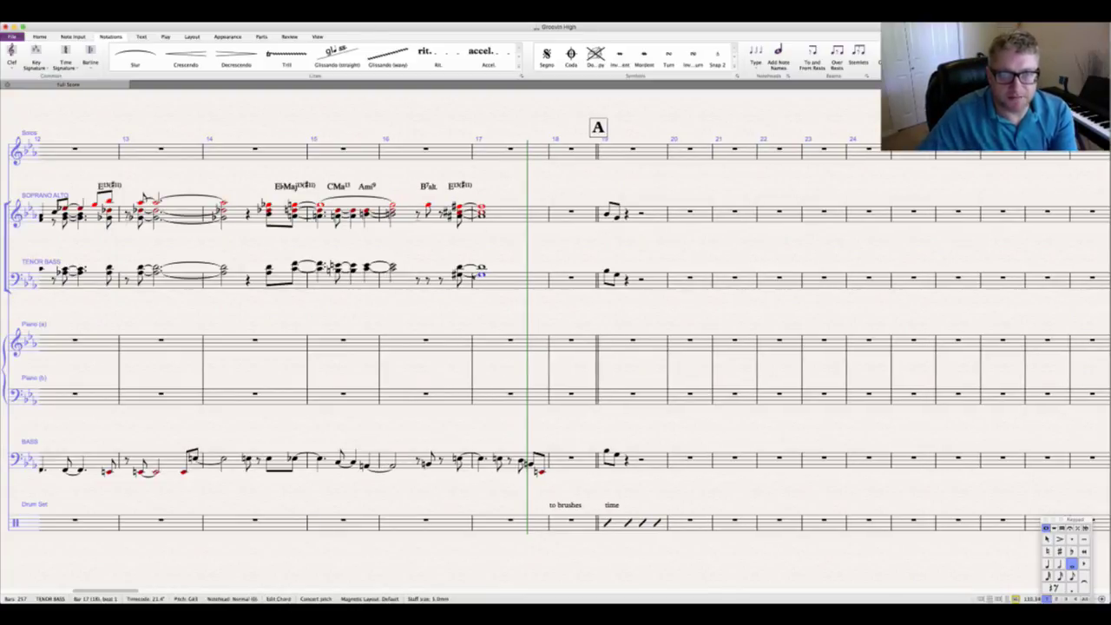
key(Escape)
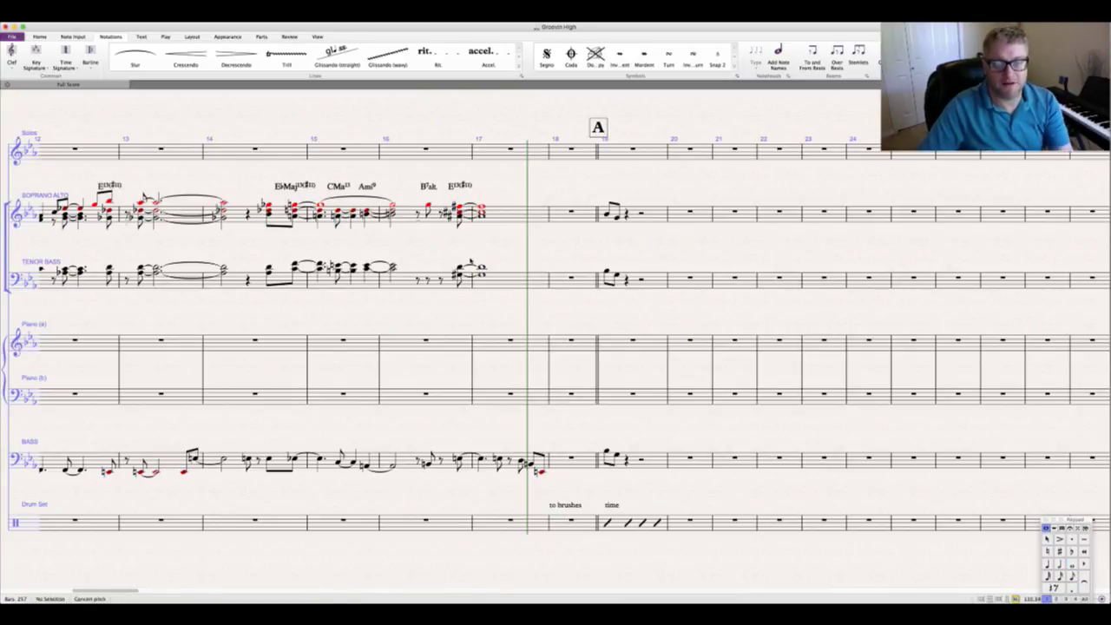